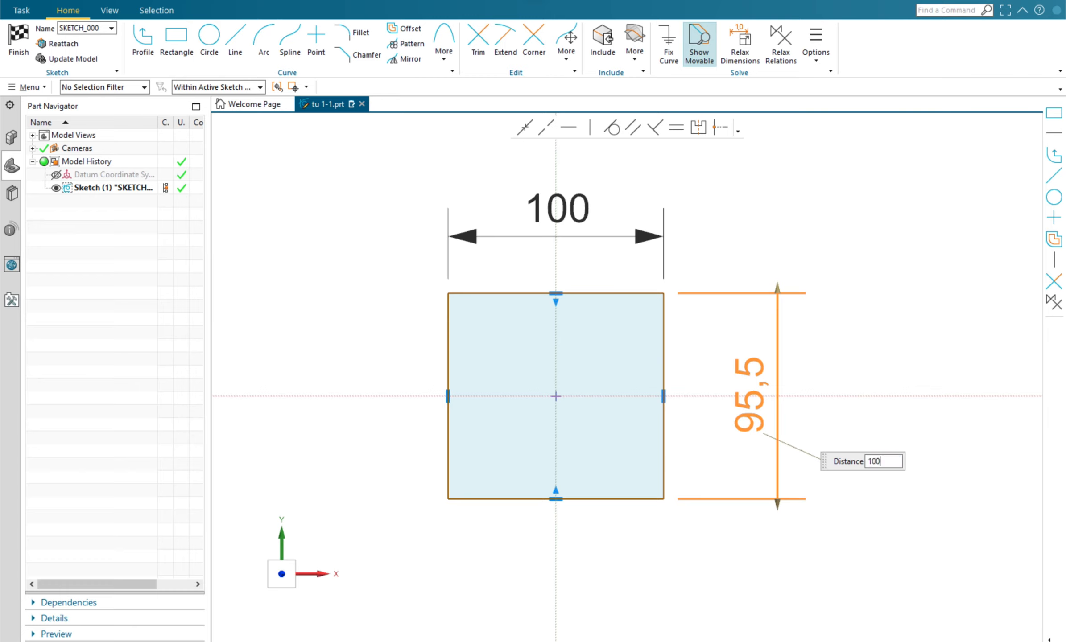
Set the height of the centred rectangle to 100 mm
{"action": "key", "text": "Return"}
{"action": "left_click", "coordinate": [812, 383]}
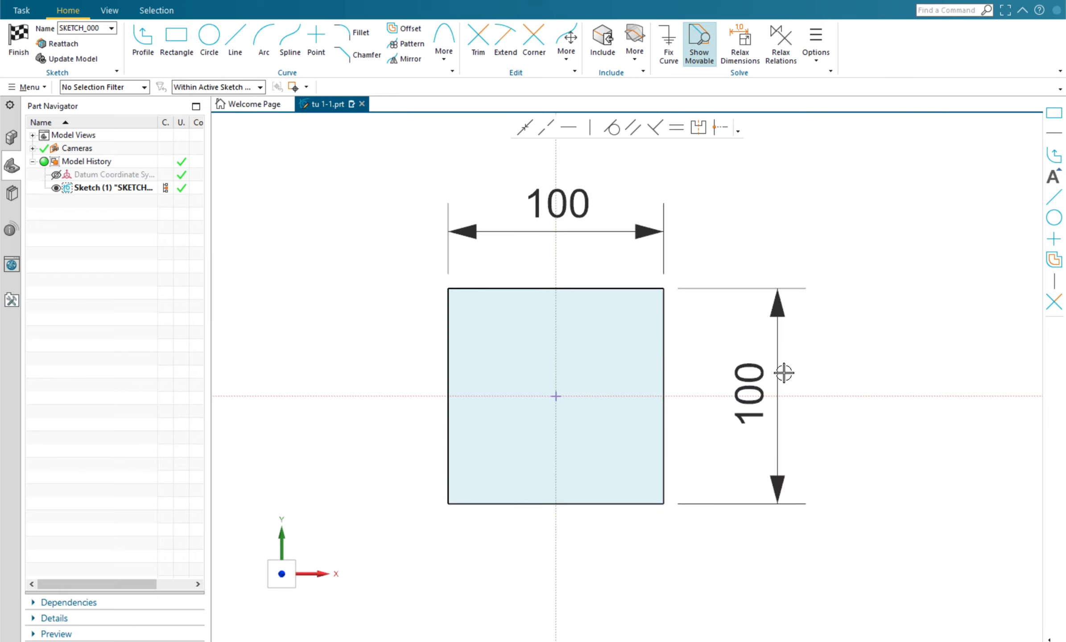
Draw a 59 mm diameter circle centred on the sketch origin and move its diameter dimension below the square
{"action": "left_click", "coordinate": [208, 47]}
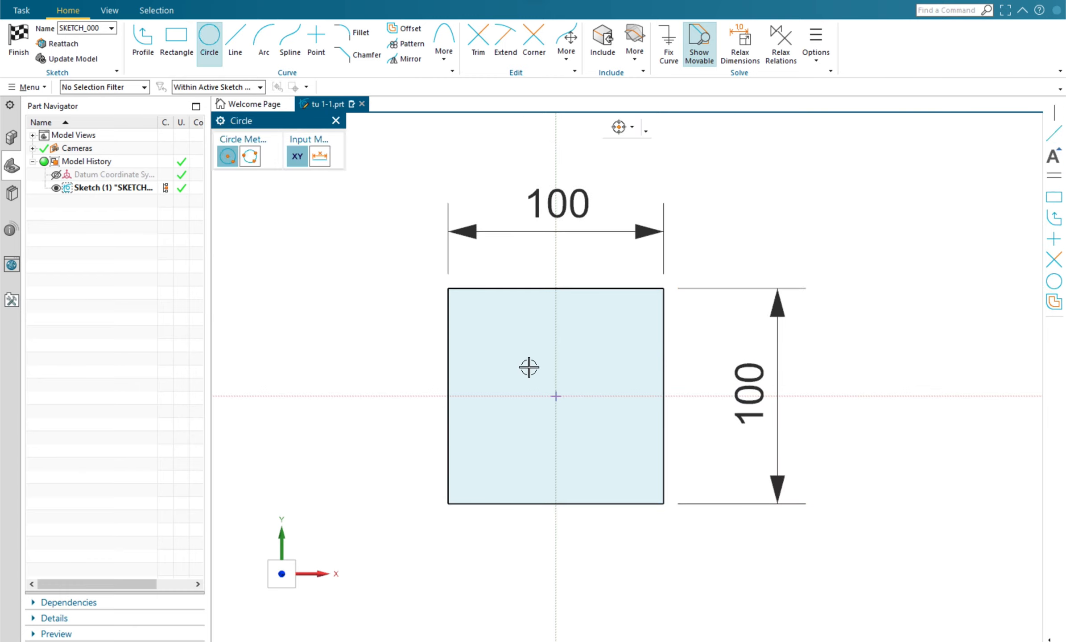
{"action": "left_click", "coordinate": [555, 396]}
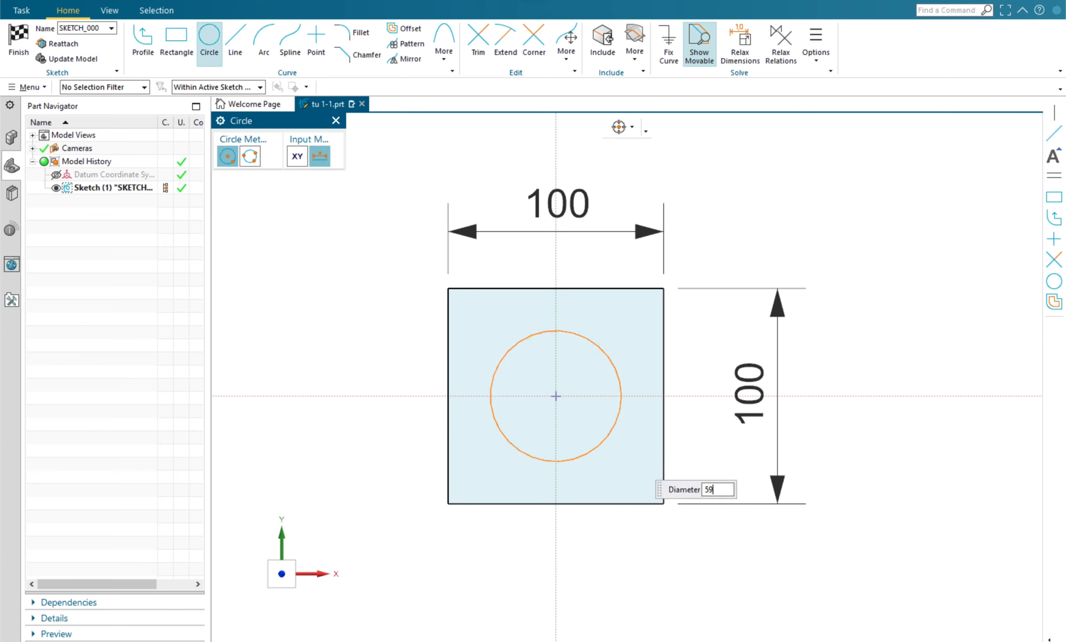
{"action": "key", "text": "Return"}
{"action": "key", "text": "Escape"}
{"action": "left_click_drag", "start_coordinate": [565, 340], "coordinate": [621, 578]}
Sketch a rectangle about 74 mm high around the circle, centred on the sketch origin
{"action": "left_click", "coordinate": [176, 39]}
{"action": "left_click", "coordinate": [556, 399]}
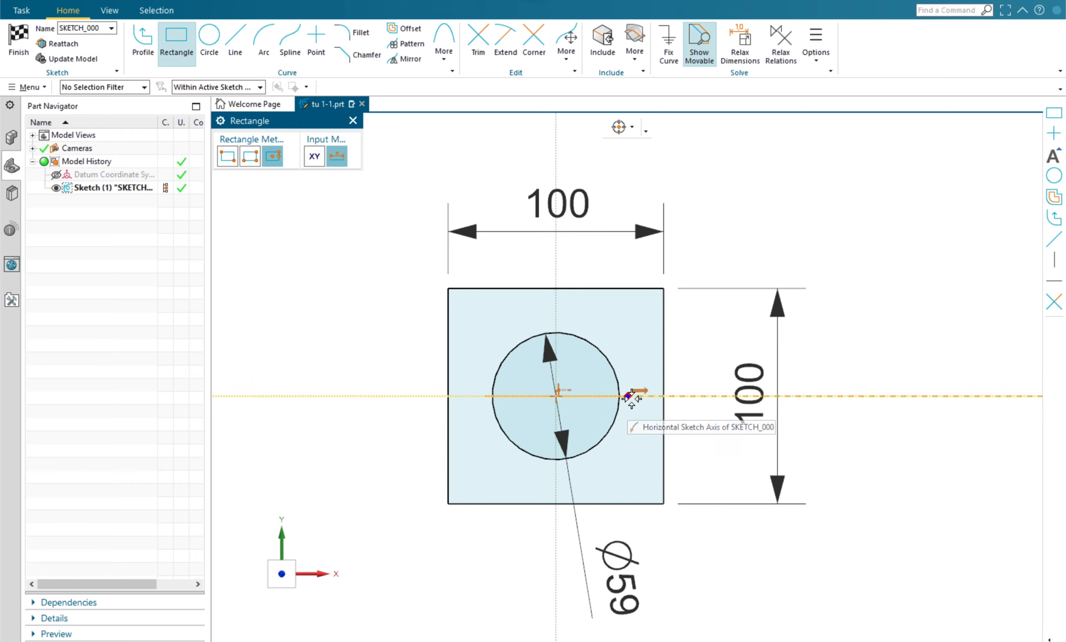
{"action": "left_click", "coordinate": [623, 316]}
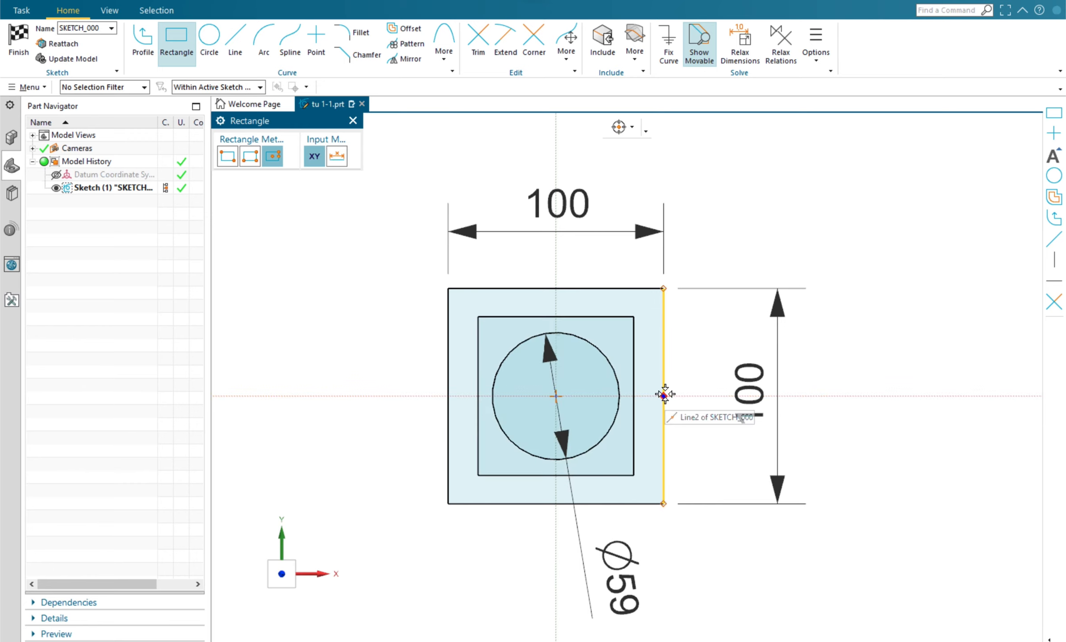
{"action": "scroll", "coordinate": [639, 393], "scroll_direction": "up", "scroll_amount": 1}
{"action": "key", "text": "Escape"}
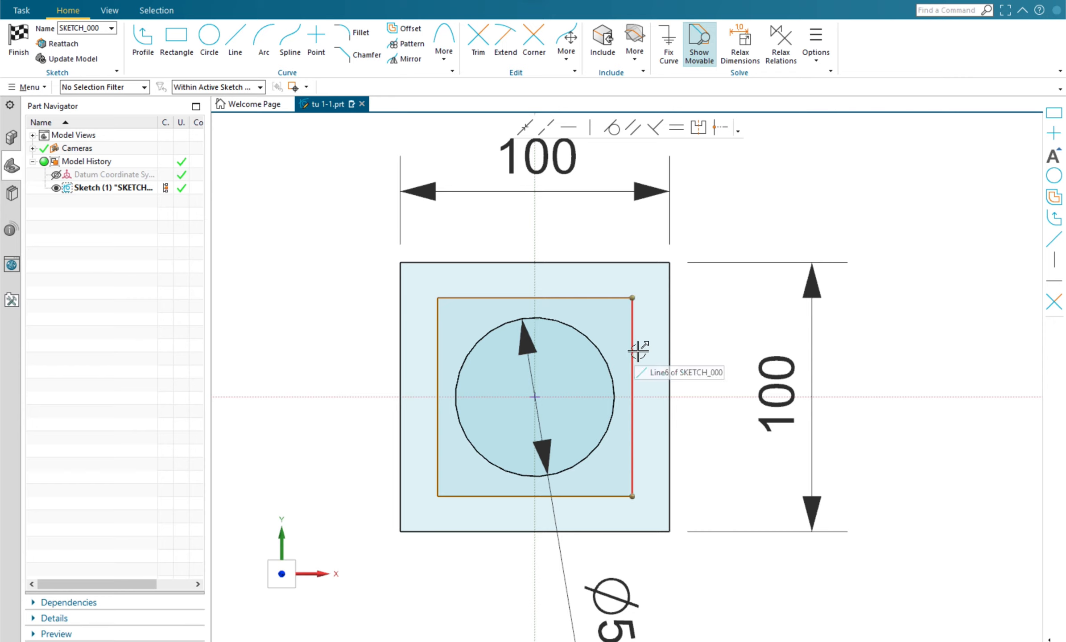
Delete all four lines of the inner rectangle around the circle
{"action": "key", "text": "ctrl+j"}
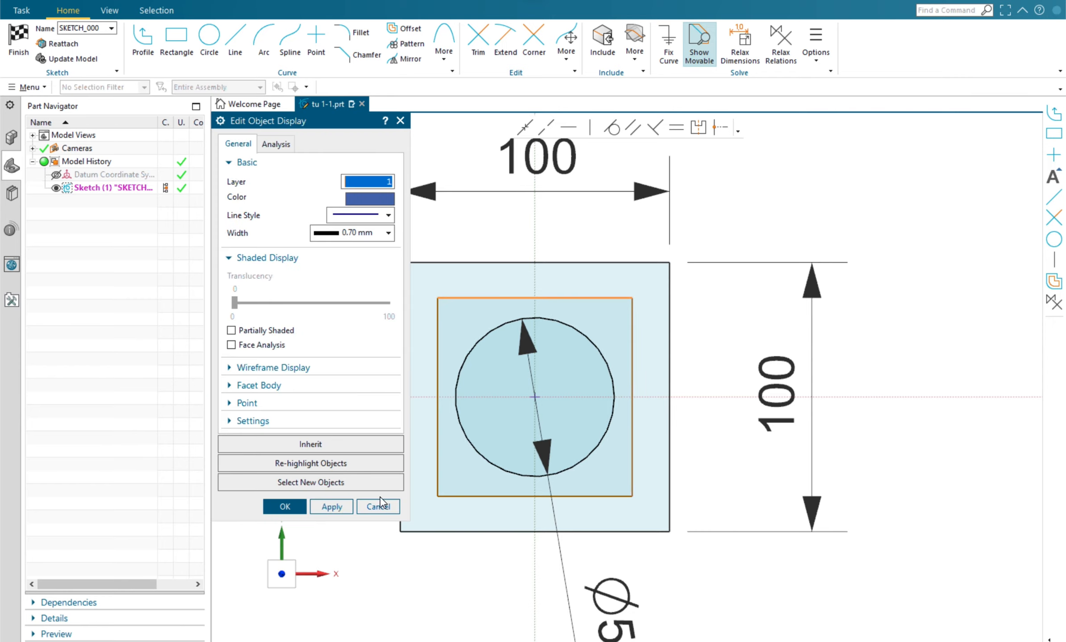
{"action": "left_click", "coordinate": [379, 506]}
{"action": "left_click", "coordinate": [579, 298]}
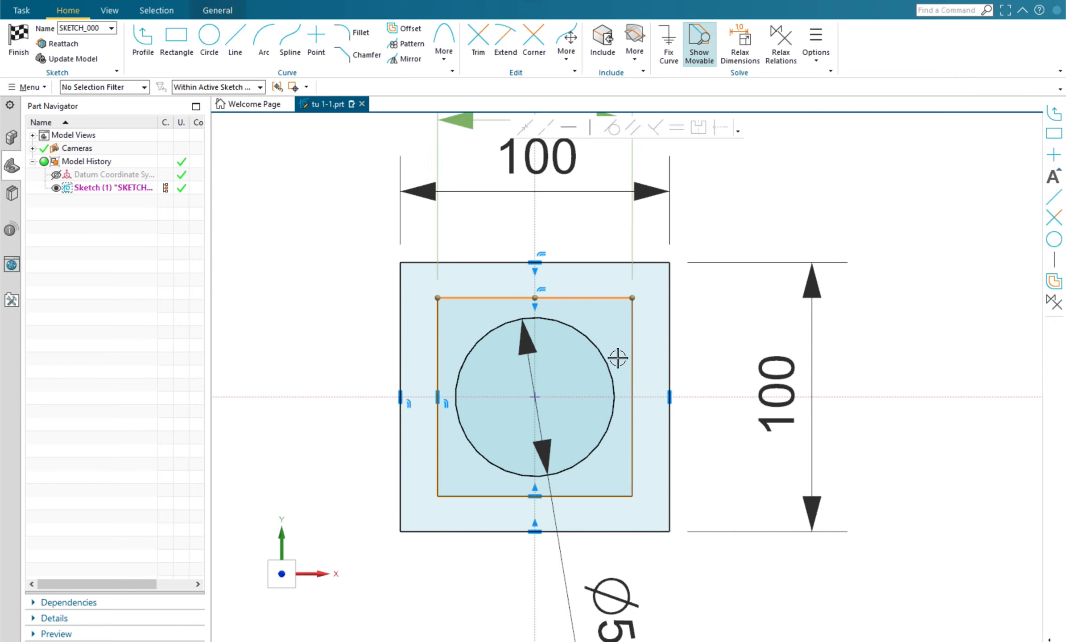
{"action": "left_click", "coordinate": [601, 498]}
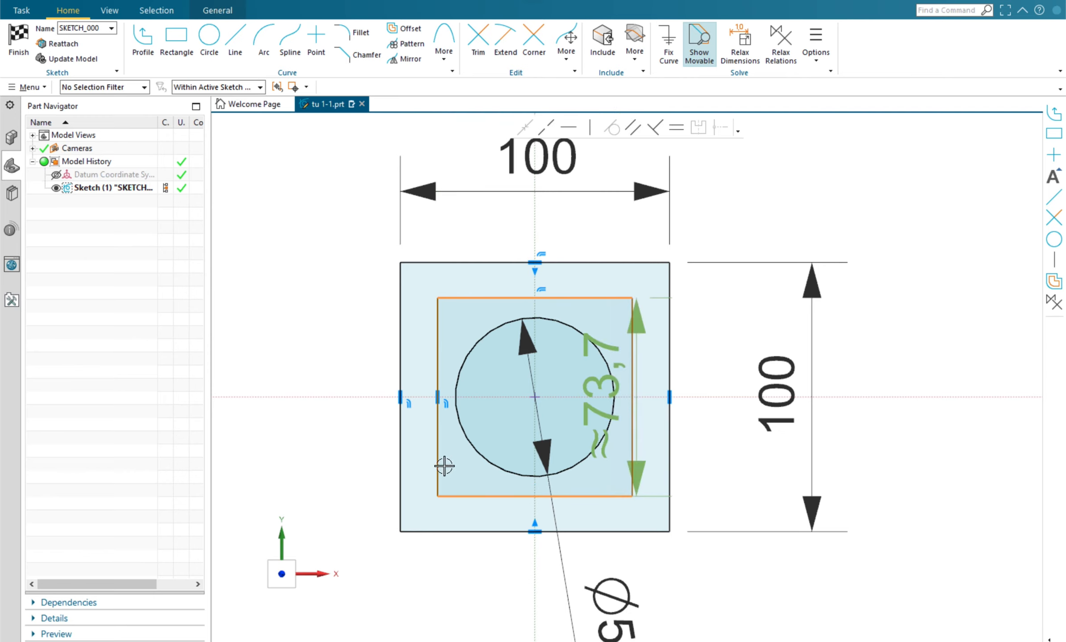
{"action": "left_click", "coordinate": [437, 466]}
{"action": "left_click", "coordinate": [633, 330]}
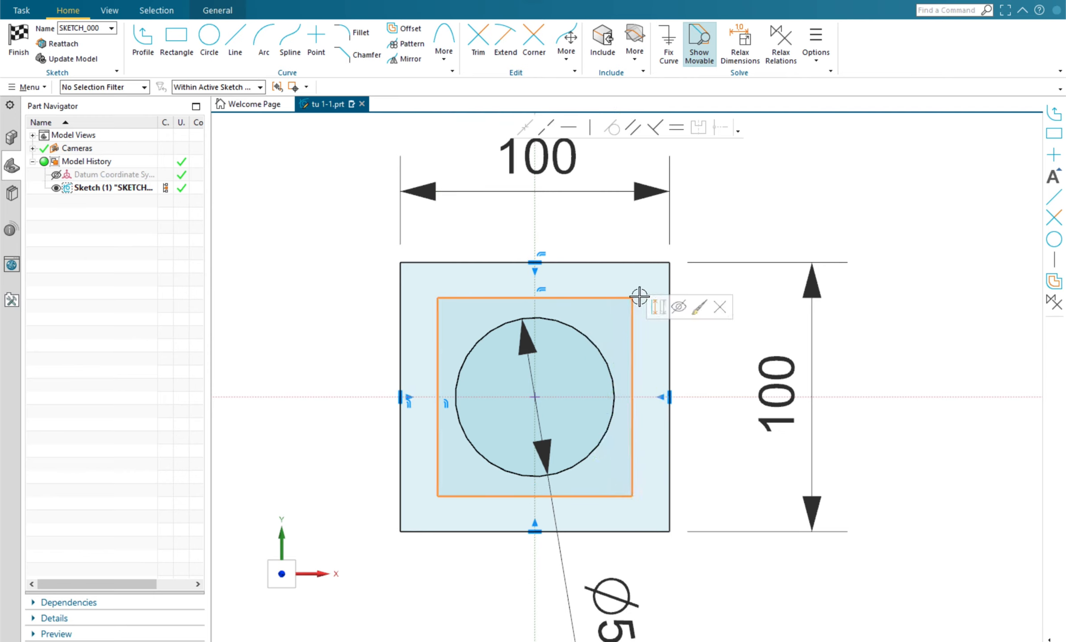
{"action": "left_click", "coordinate": [721, 308]}
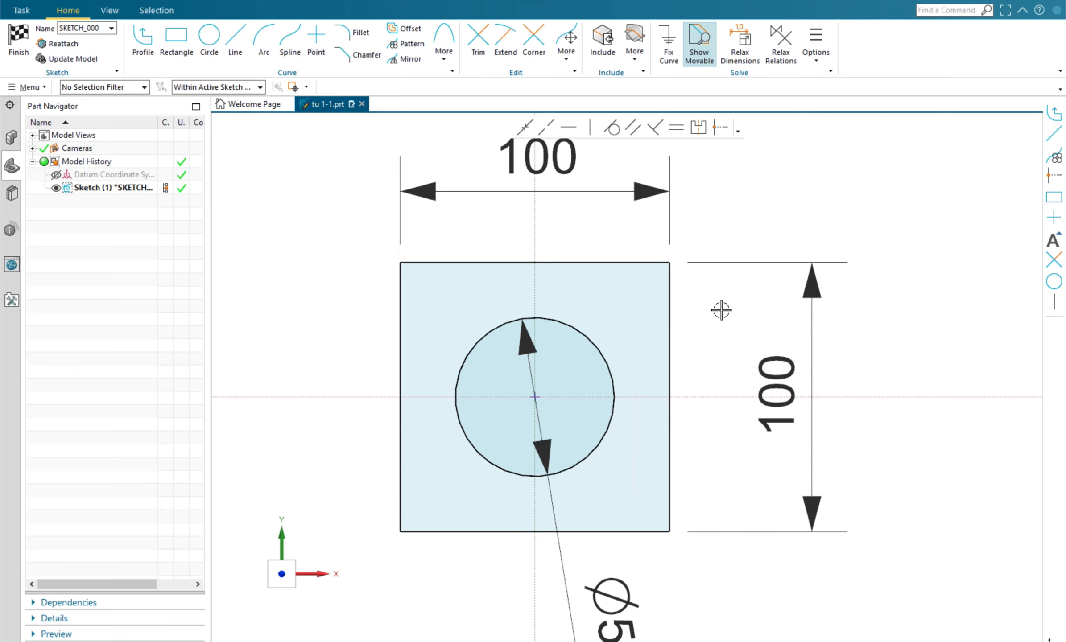
Offset the outer square's four connected sides inward by 10 mm
{"action": "left_click", "coordinate": [404, 29]}
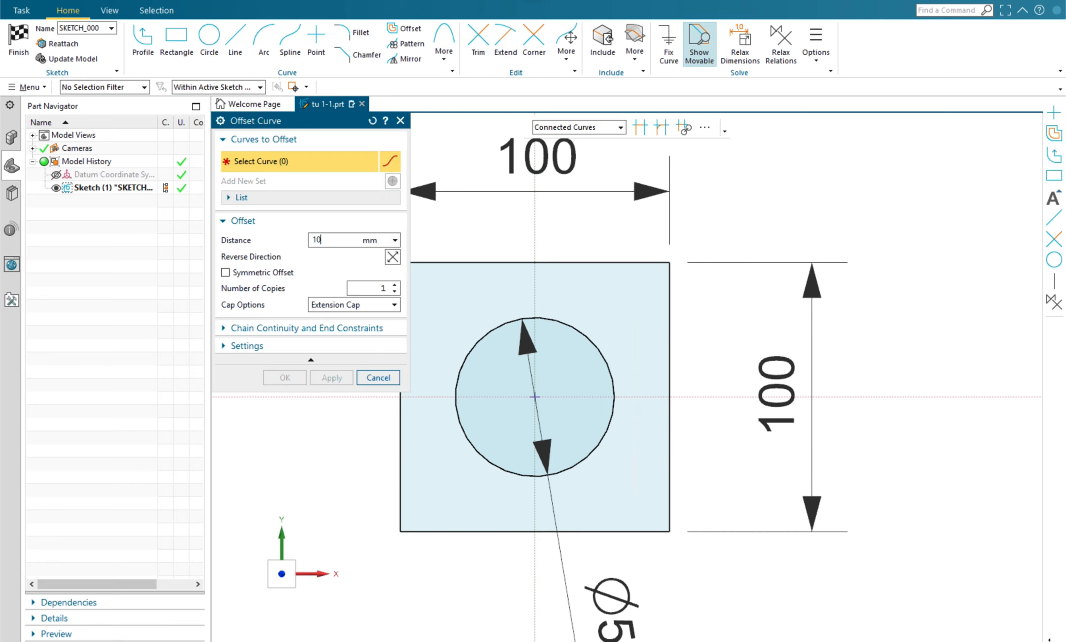
{"action": "left_click", "coordinate": [497, 263]}
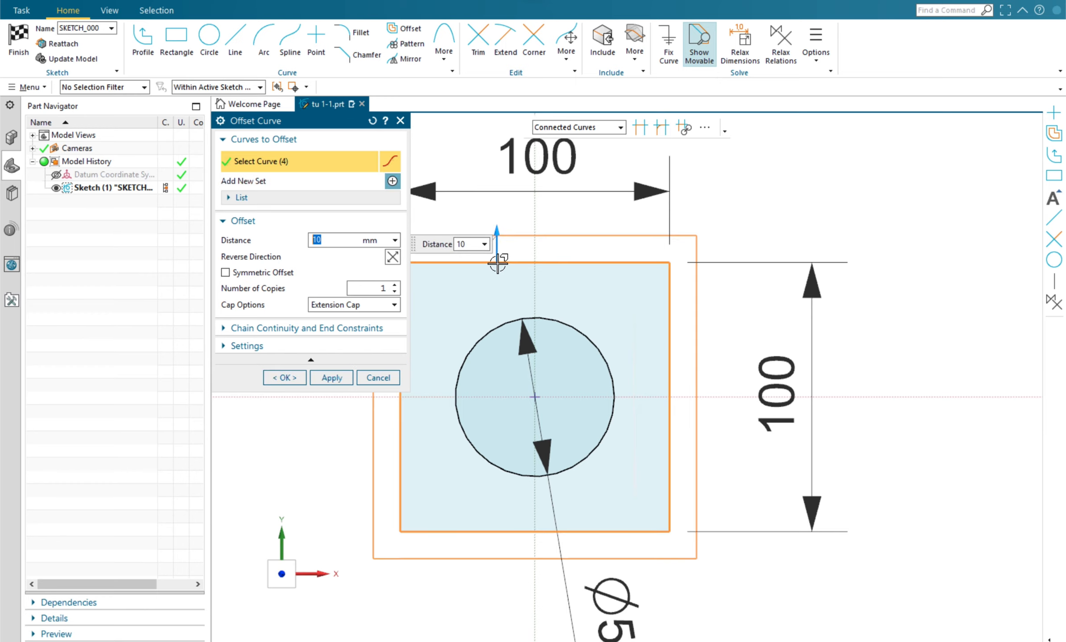
{"action": "left_click", "coordinate": [392, 258]}
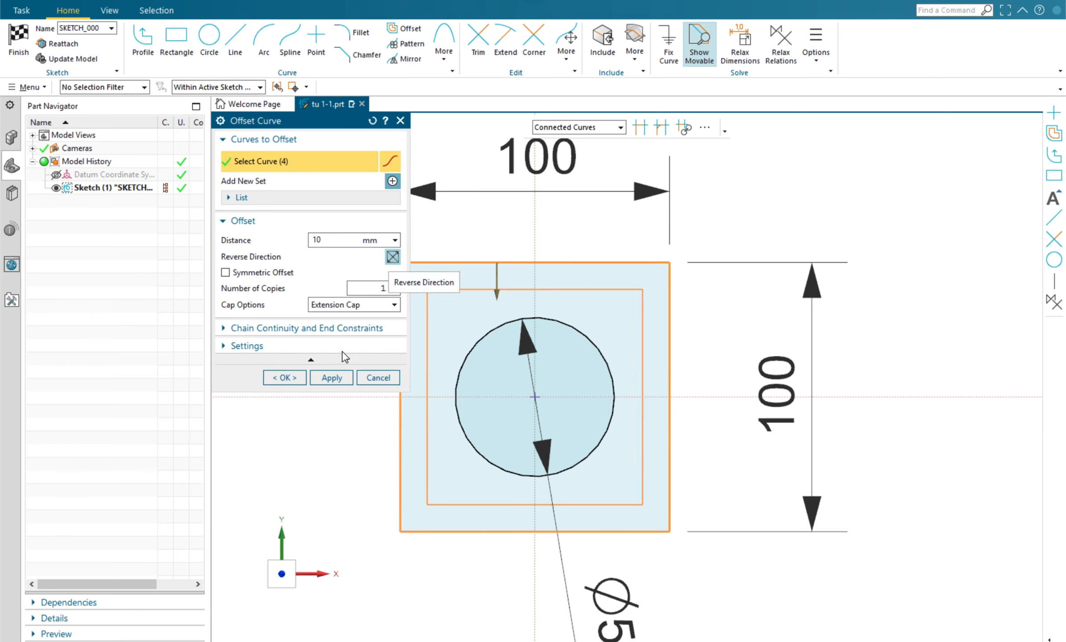
{"action": "left_click", "coordinate": [285, 377]}
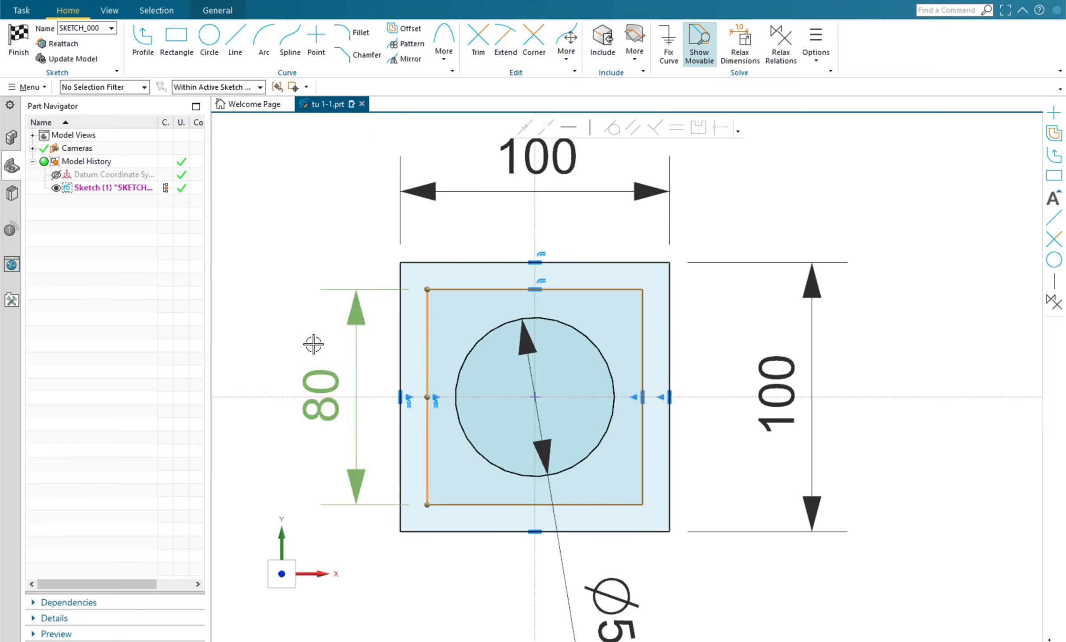
Dimension the inner square's height and width, and move the circle's diameter dimension clear of the width dimension
{"action": "double_click", "coordinate": [323, 381]}
{"action": "left_click", "coordinate": [301, 345]}
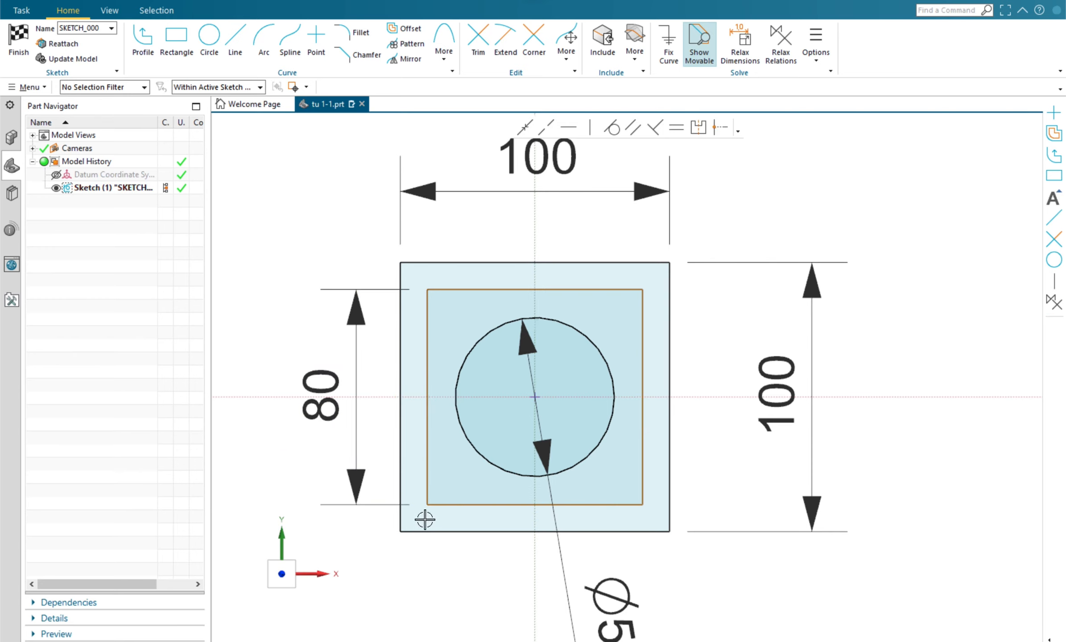
{"action": "left_click", "coordinate": [487, 504]}
{"action": "scroll", "coordinate": [491, 505], "scroll_direction": "down", "scroll_amount": 1}
{"action": "scroll", "coordinate": [491, 504], "scroll_direction": "down", "scroll_amount": 1}
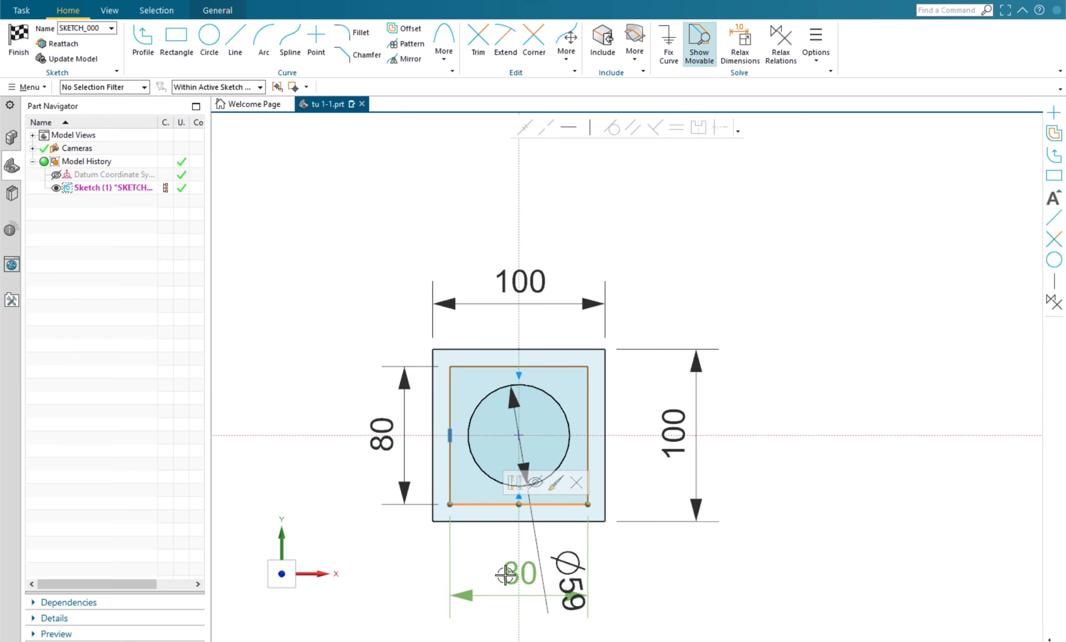
{"action": "double_click", "coordinate": [513, 573]}
{"action": "mouse_move", "coordinate": [568, 596]}
{"action": "left_mouse_down"}
{"action": "mouse_move", "coordinate": [680, 599]}
{"action": "mouse_move", "coordinate": [671, 578]}
{"action": "mouse_move", "coordinate": [637, 559]}
{"action": "left_mouse_up"}
{"action": "scroll", "coordinate": [637, 559], "scroll_direction": "up", "scroll_amount": 1}
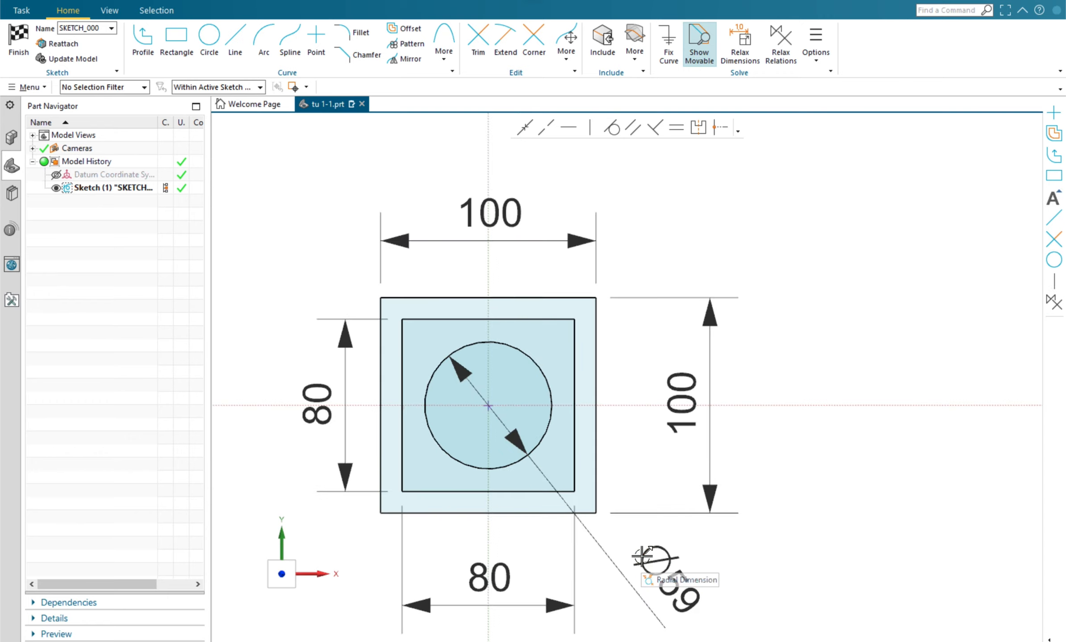
Convert the four lines of the inner square to reference geometry
{"action": "left_click", "coordinate": [494, 346]}
{"action": "left_click", "coordinate": [573, 352]}
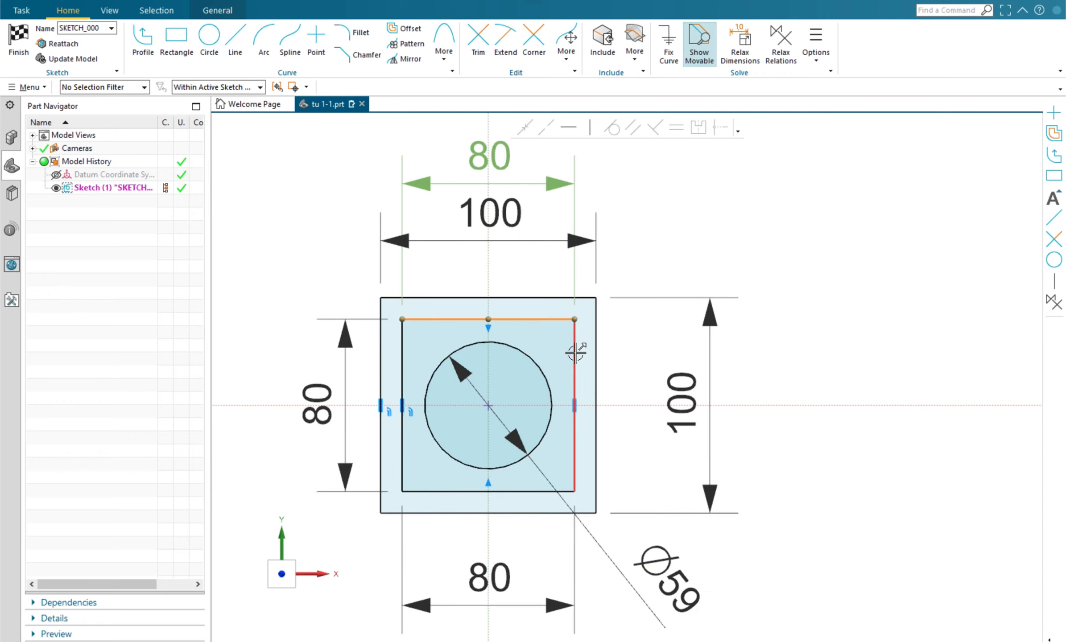
{"action": "left_click", "coordinate": [512, 492]}
{"action": "left_click", "coordinate": [402, 465]}
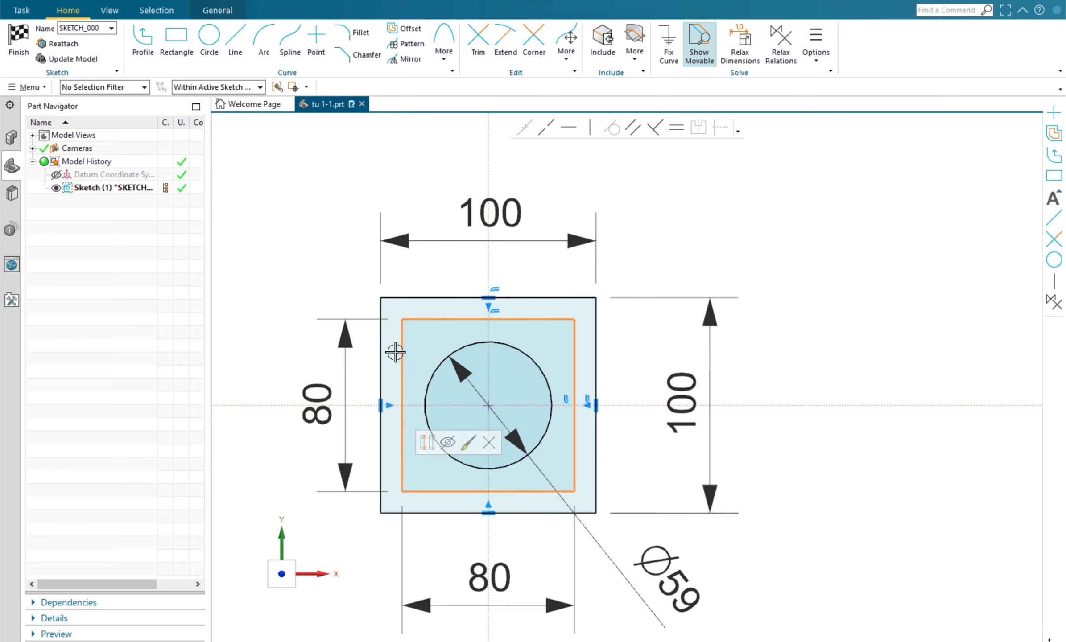
{"action": "right_click", "coordinate": [403, 452]}
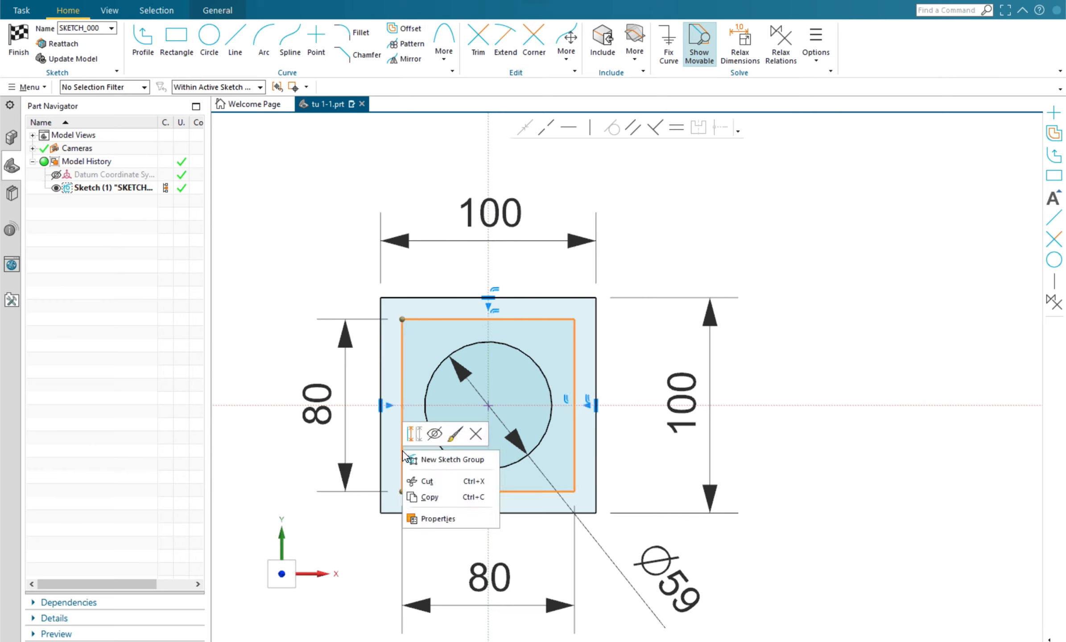
{"action": "left_click", "coordinate": [414, 435]}
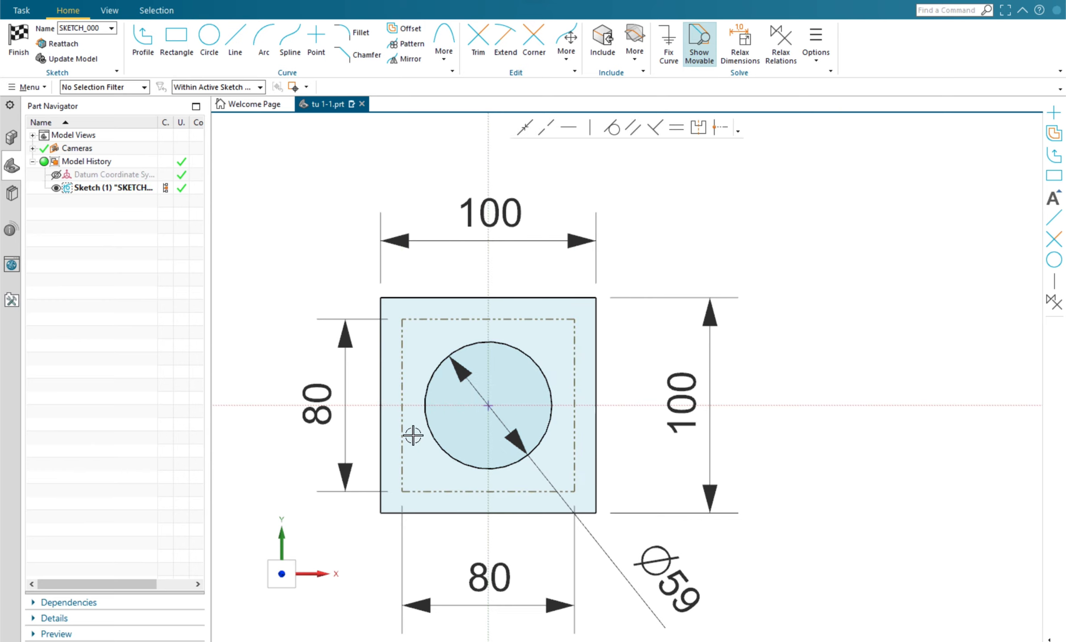
Place a sketch point on each of the four corners of the inner reference square
{"action": "left_click", "coordinate": [316, 38]}
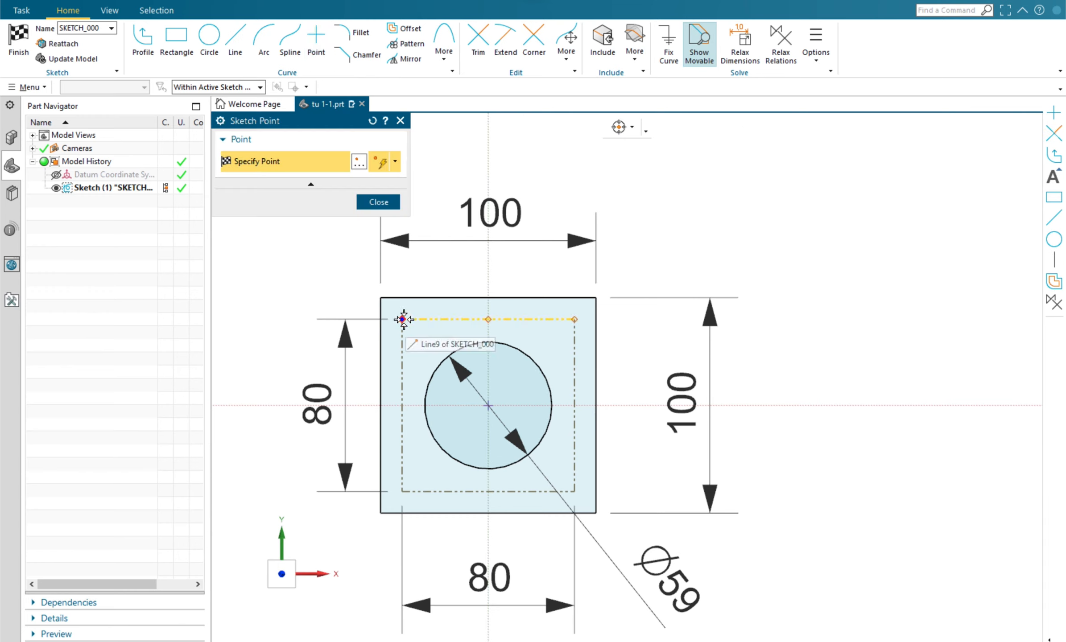
{"action": "left_click", "coordinate": [574, 319]}
{"action": "left_click", "coordinate": [574, 492]}
{"action": "left_click", "coordinate": [402, 492]}
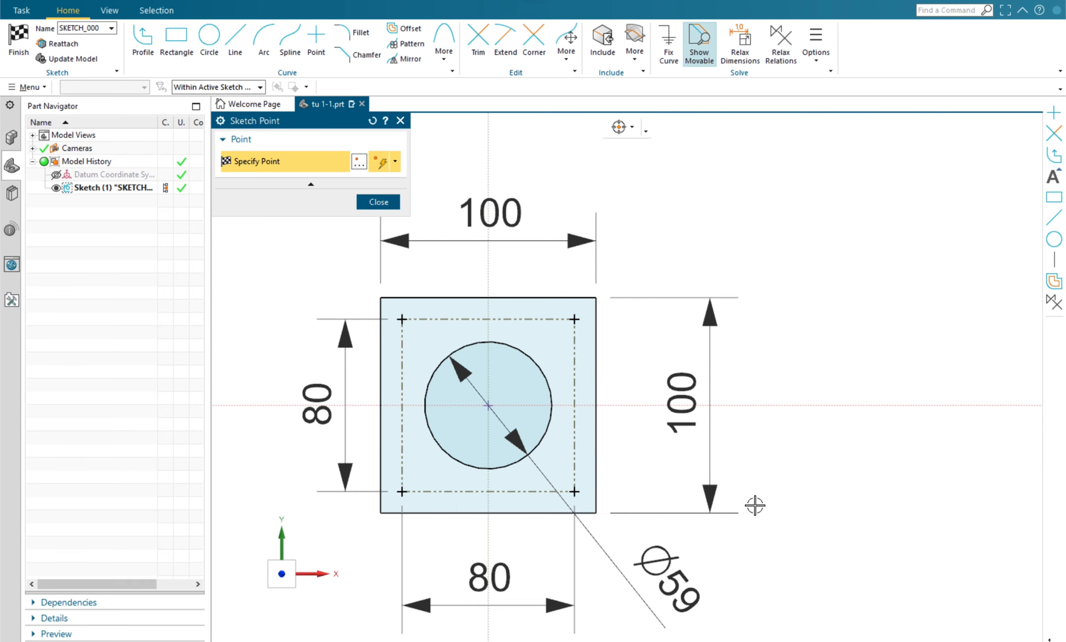
{"action": "key", "text": "Escape"}
Finish the sketch and clear its selection in the model
{"action": "middle_click_drag", "start_coordinate": [798, 502], "coordinate": [872, 469], "text": "shift"}
{"action": "scroll", "coordinate": [871, 469], "scroll_direction": "down", "scroll_amount": 1}
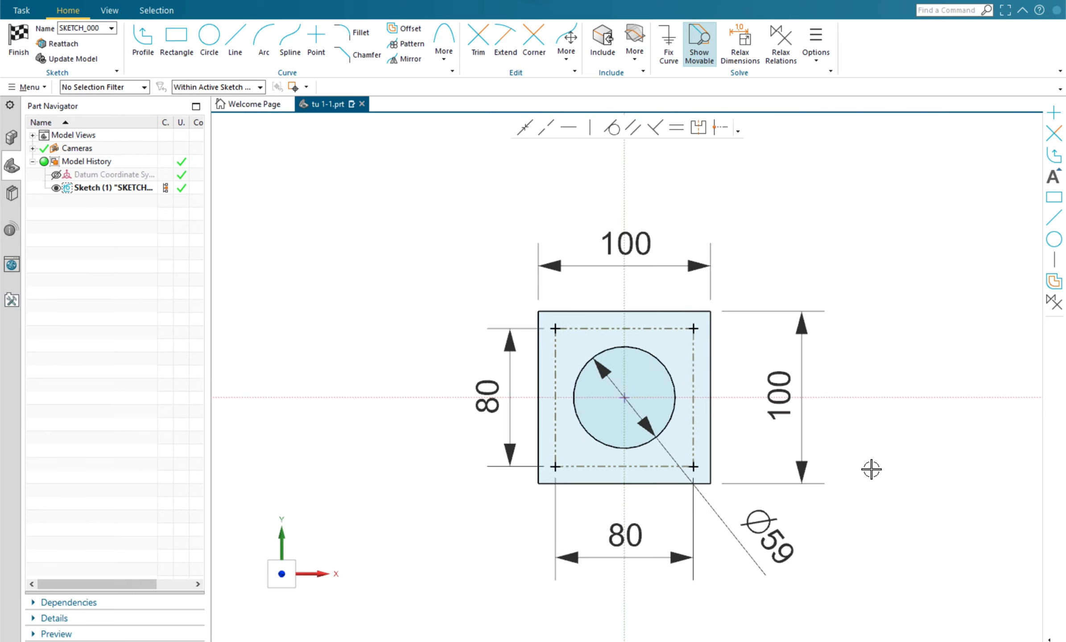
{"action": "left_click", "coordinate": [18, 41]}
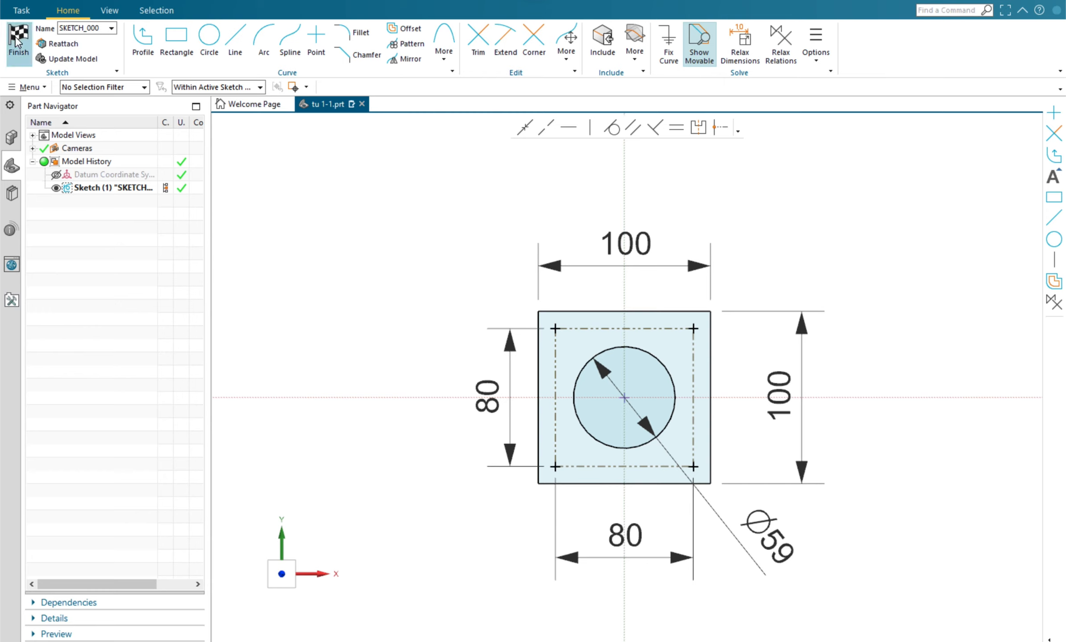
{"action": "scroll", "coordinate": [598, 350], "scroll_direction": "up", "scroll_amount": 5}
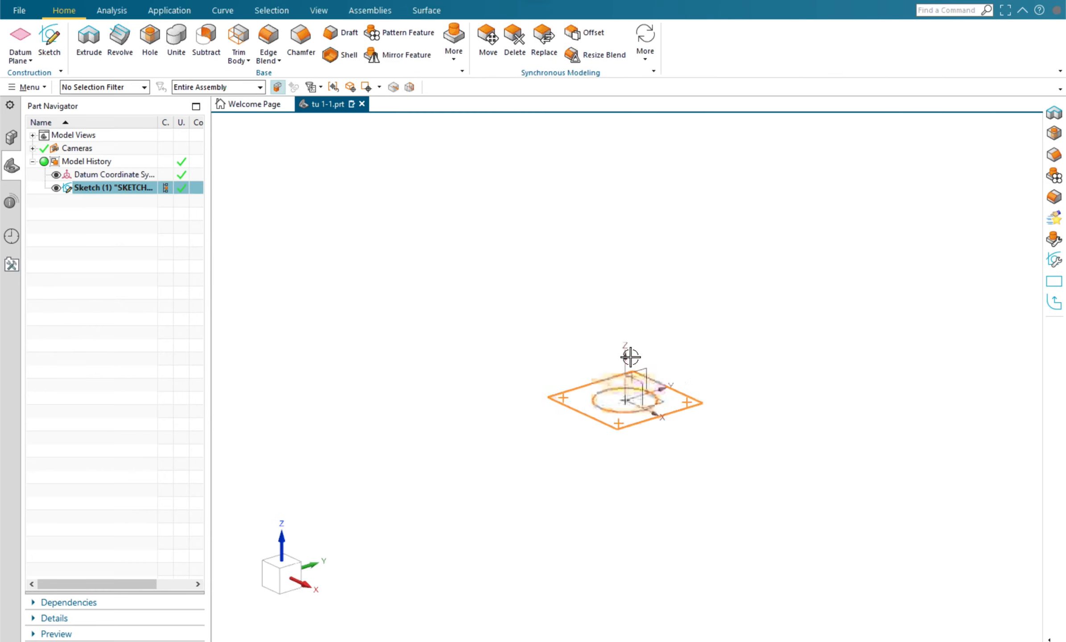
{"action": "left_click", "coordinate": [379, 270]}
Extrude the outer square 5 mm downward, using the Connected Curves rule and the reversed direction
{"action": "left_click", "coordinate": [87, 43]}
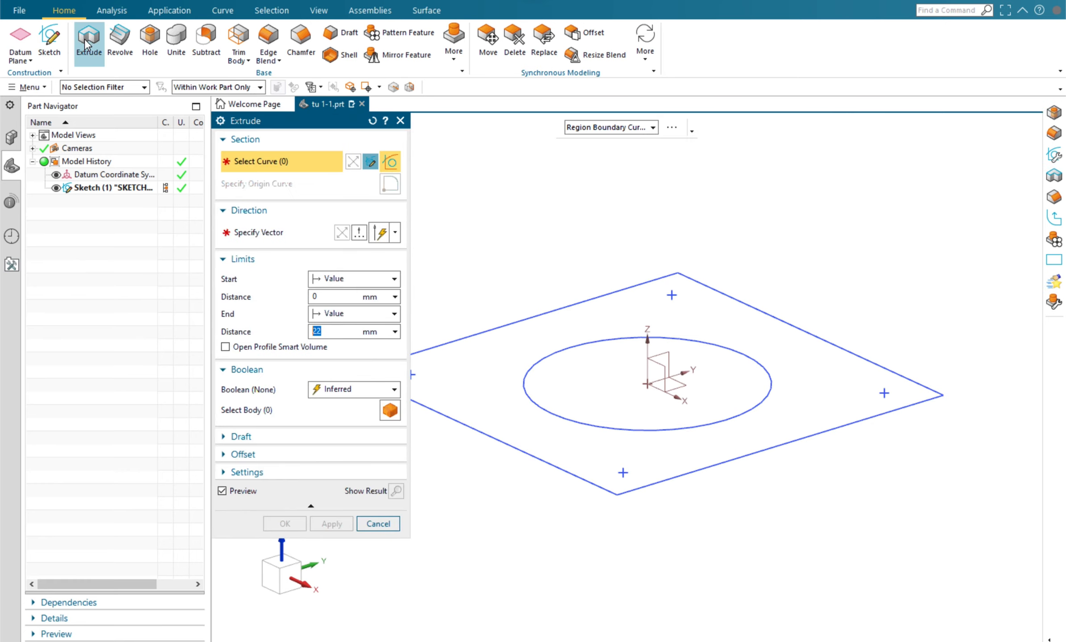
{"action": "left_click", "coordinate": [653, 128]}
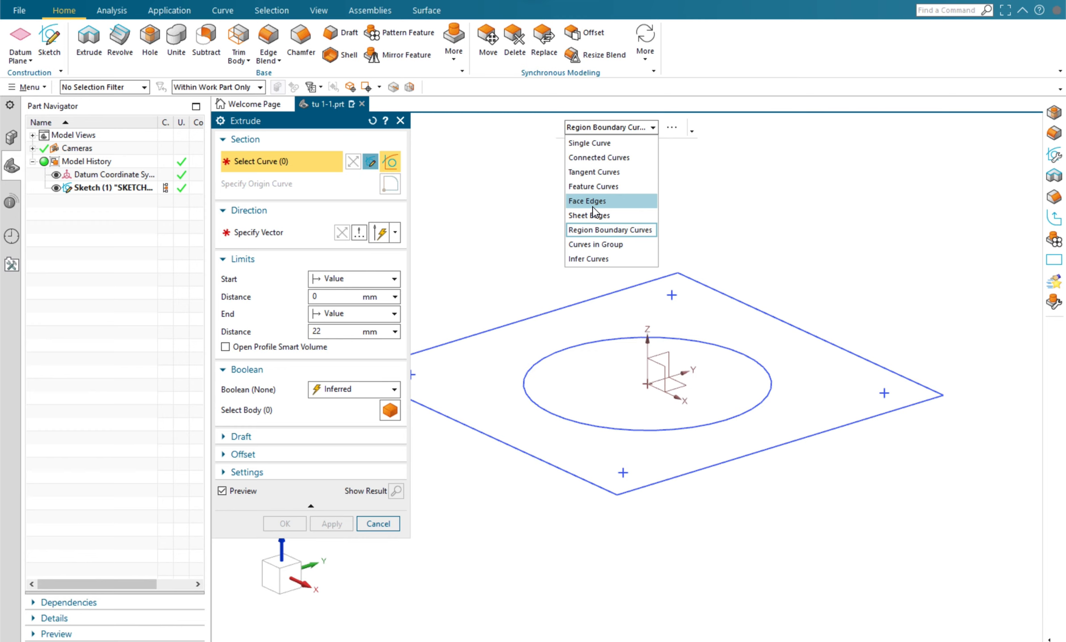
{"action": "left_click", "coordinate": [599, 158]}
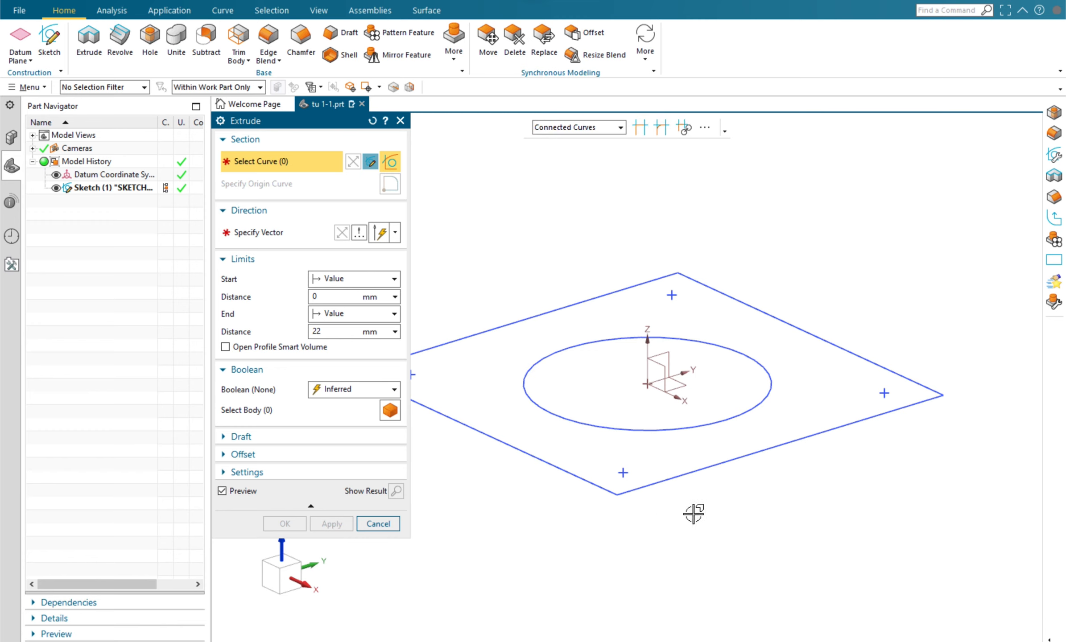
{"action": "left_click", "coordinate": [714, 464]}
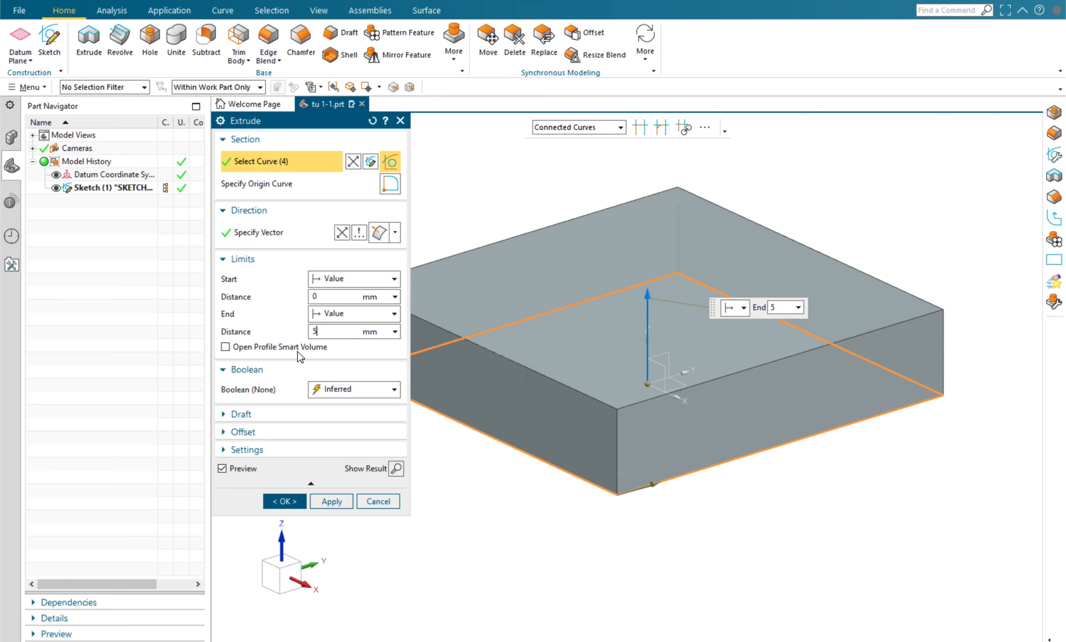
{"action": "type", "text": "5"}
{"action": "key", "text": "Return"}
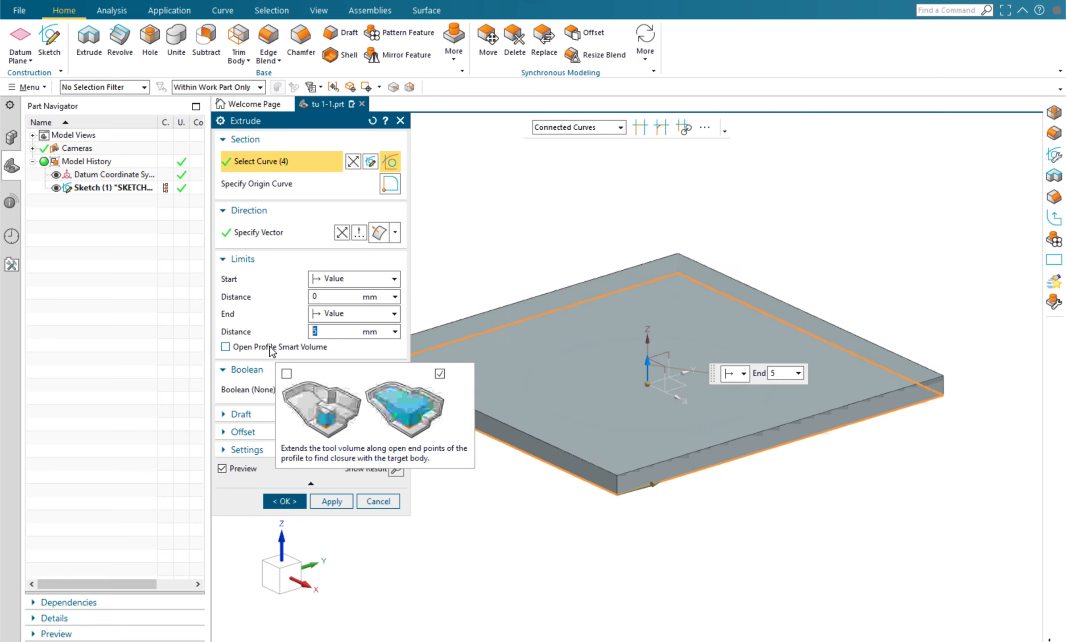
{"action": "left_click", "coordinate": [342, 236]}
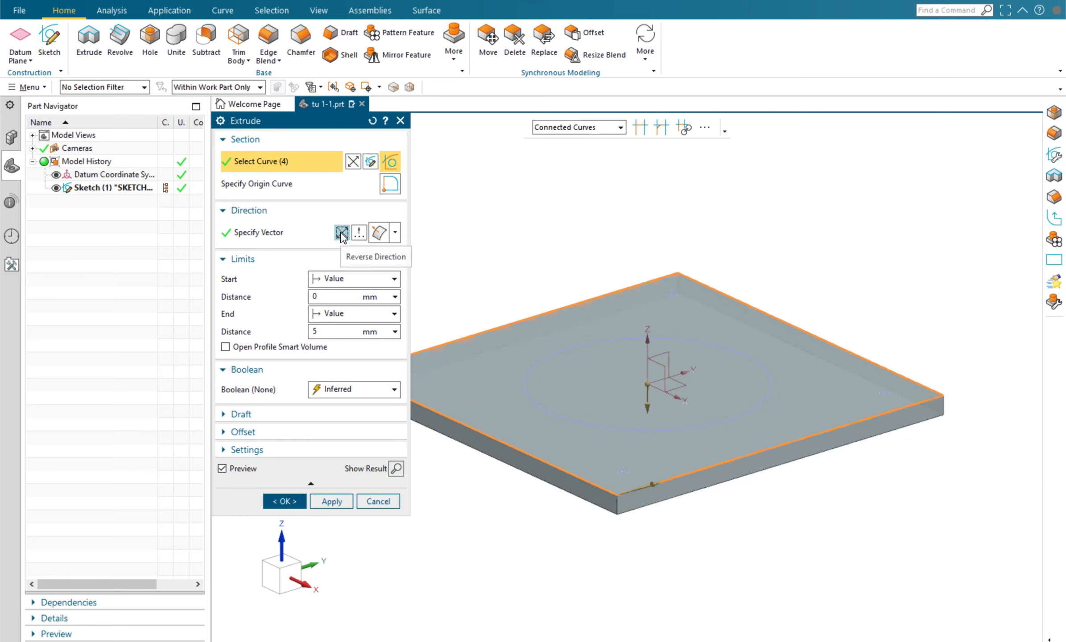
{"action": "left_click", "coordinate": [284, 501]}
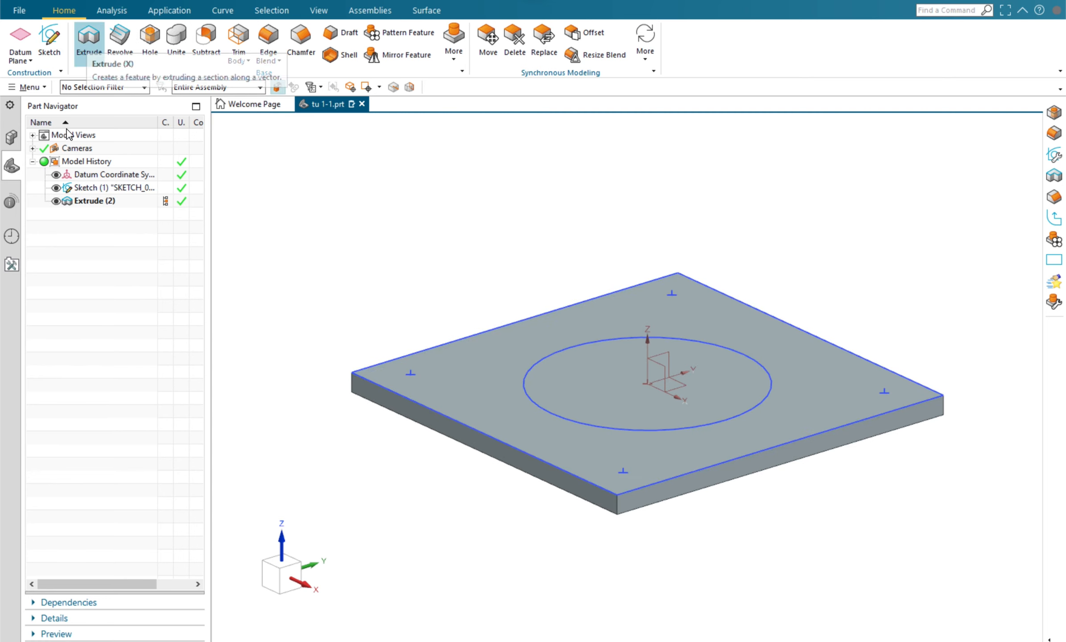
Extrude the sketch circle 4 mm downward into the plate with the Subtract Boolean to cut a round pocket
{"action": "left_click", "coordinate": [85, 53]}
{"action": "left_click", "coordinate": [569, 420]}
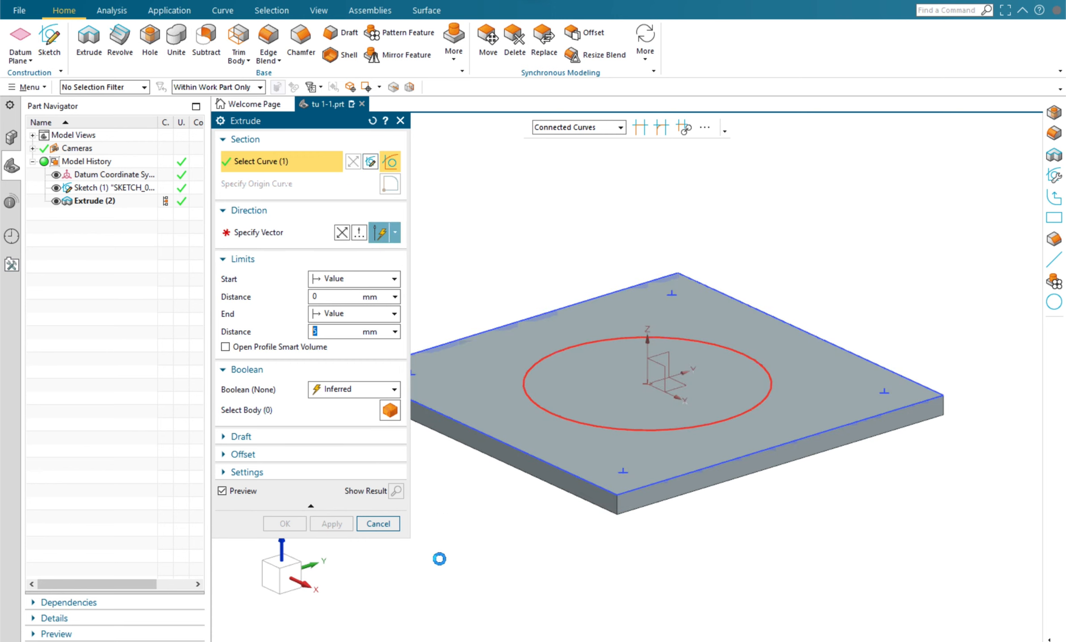
{"action": "scroll", "coordinate": [478, 536], "scroll_direction": "up", "scroll_amount": 2}
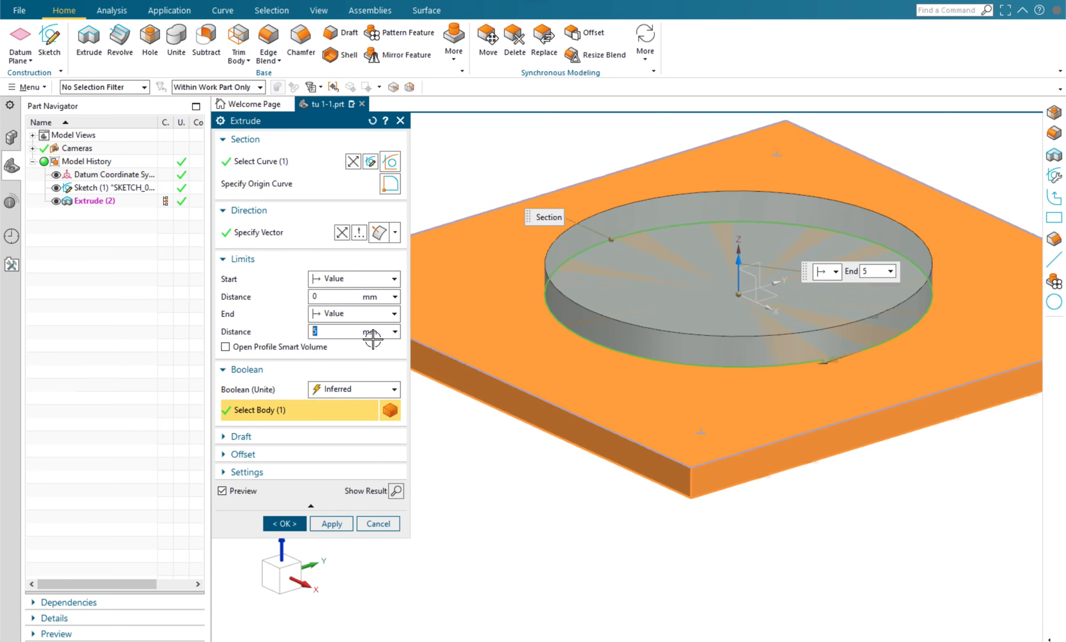
{"action": "key", "text": "Return"}
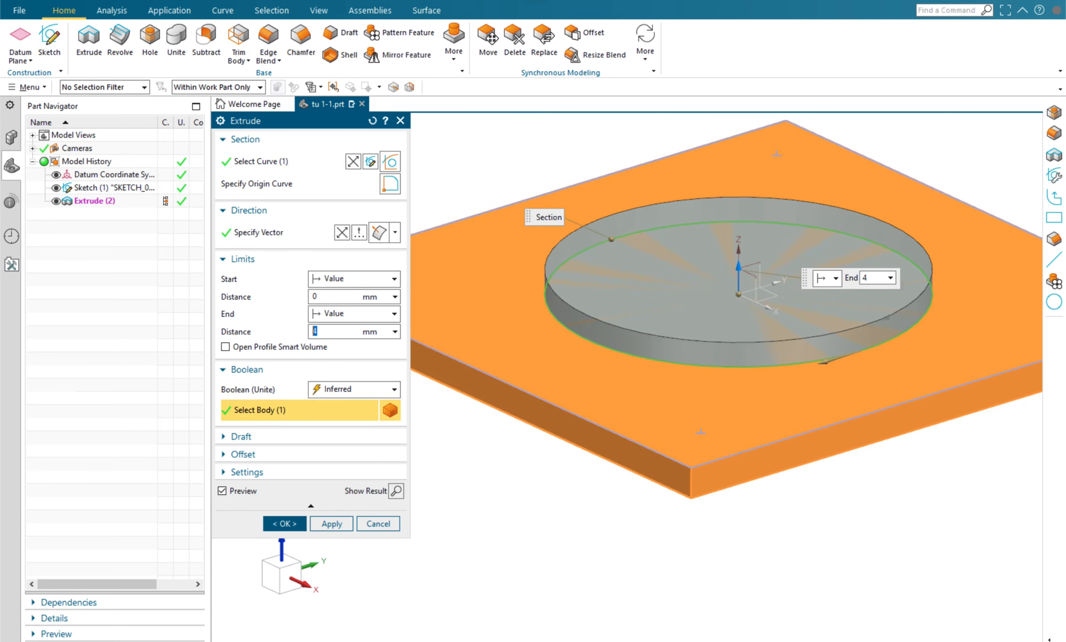
{"action": "left_click", "coordinate": [340, 233]}
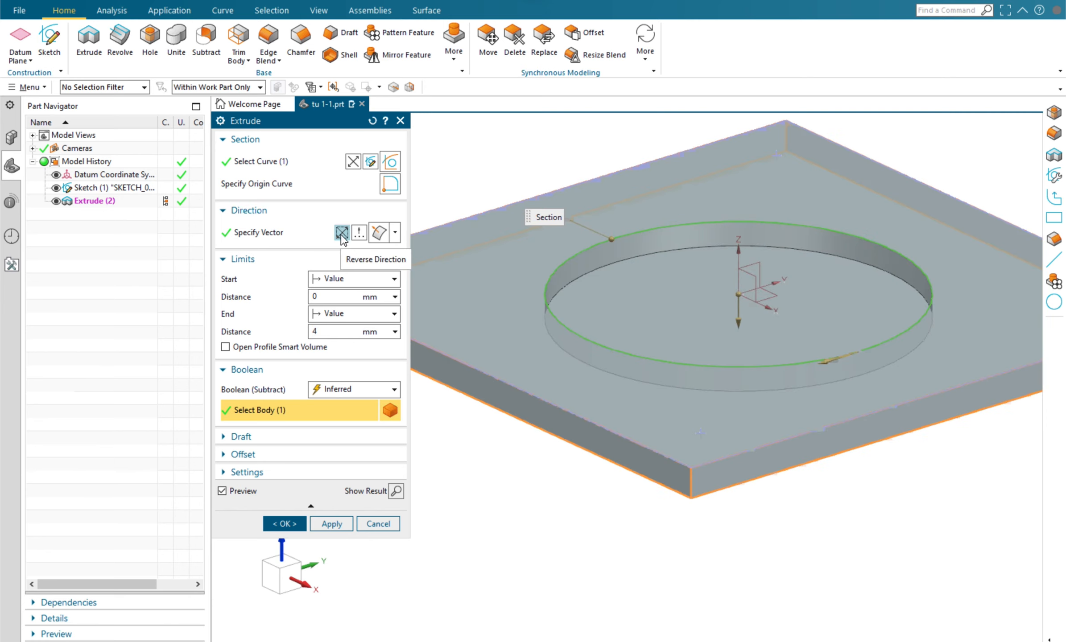
{"action": "left_click", "coordinate": [389, 392]}
{"action": "left_click", "coordinate": [338, 434]}
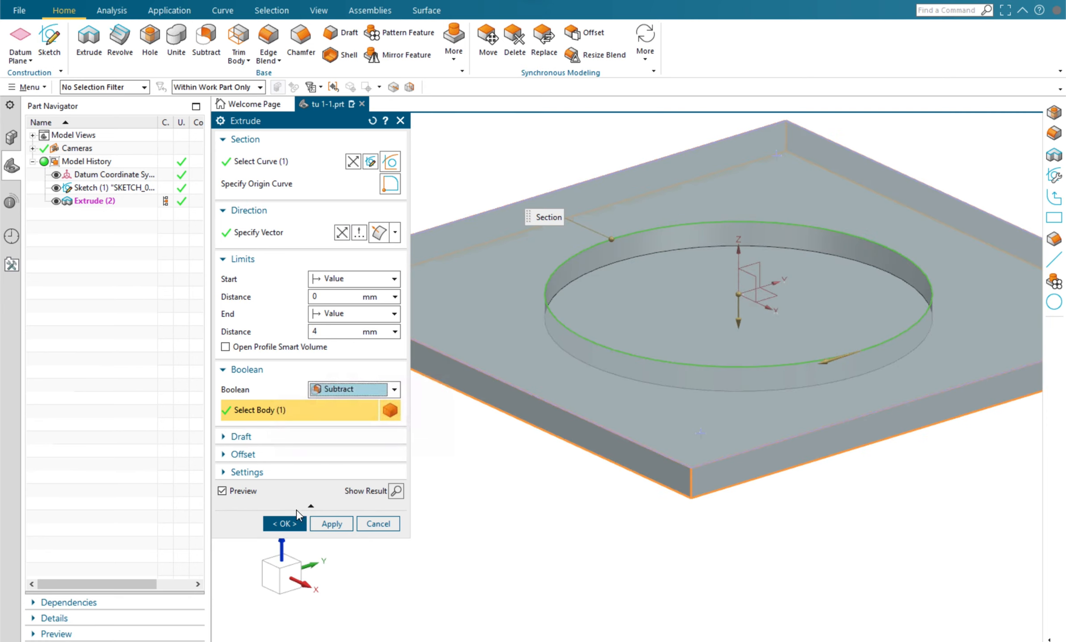
{"action": "middle_click", "coordinate": [502, 556]}
Begin a Countersunk hole feature and restrict the selection filter to points
{"action": "scroll", "coordinate": [515, 518], "scroll_direction": "down", "scroll_amount": 2}
{"action": "mouse_move", "coordinate": [494, 525]}
{"action": "middle_mouse_down"}
{"action": "mouse_move", "coordinate": [504, 545]}
{"action": "mouse_move", "coordinate": [497, 517]}
{"action": "mouse_move", "coordinate": [545, 552]}
{"action": "mouse_move", "coordinate": [511, 535]}
{"action": "middle_mouse_up"}
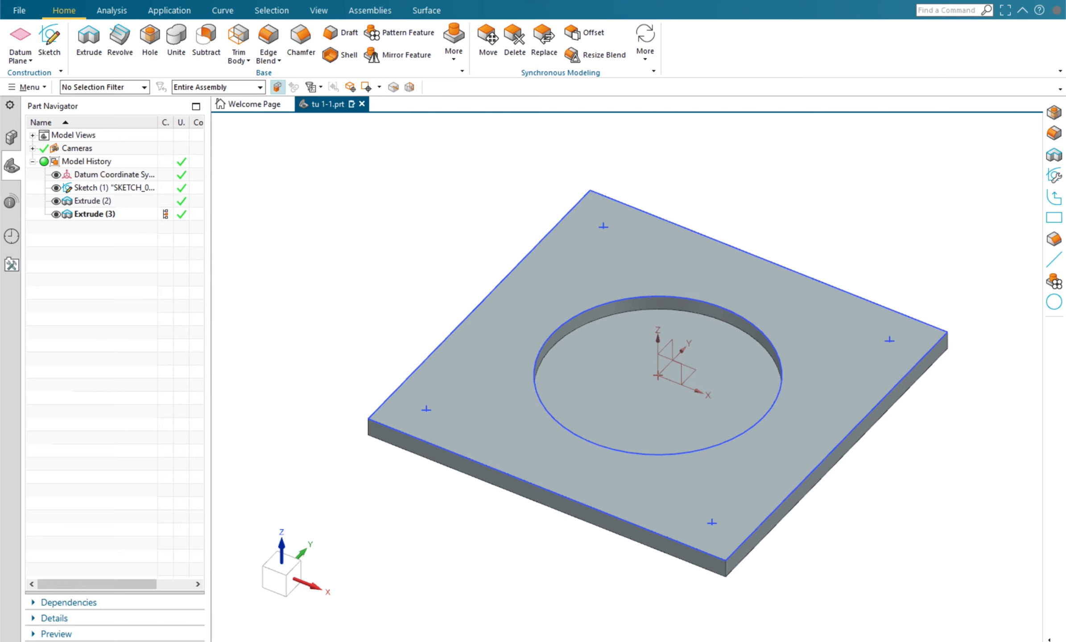
{"action": "left_click", "coordinate": [150, 37]}
{"action": "left_click", "coordinate": [301, 150]}
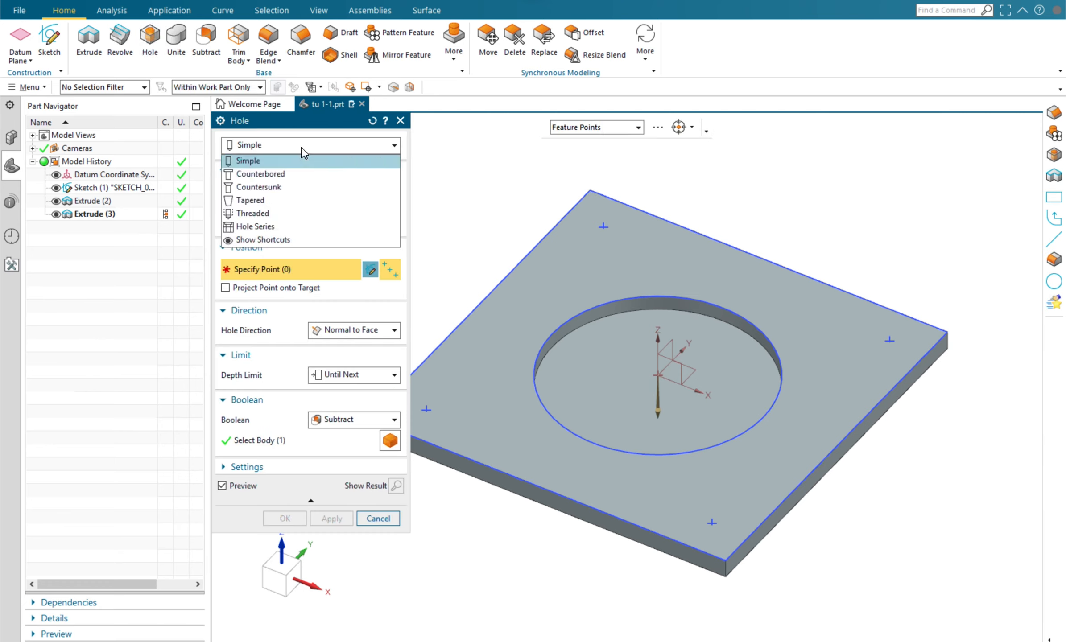
{"action": "left_click", "coordinate": [251, 187]}
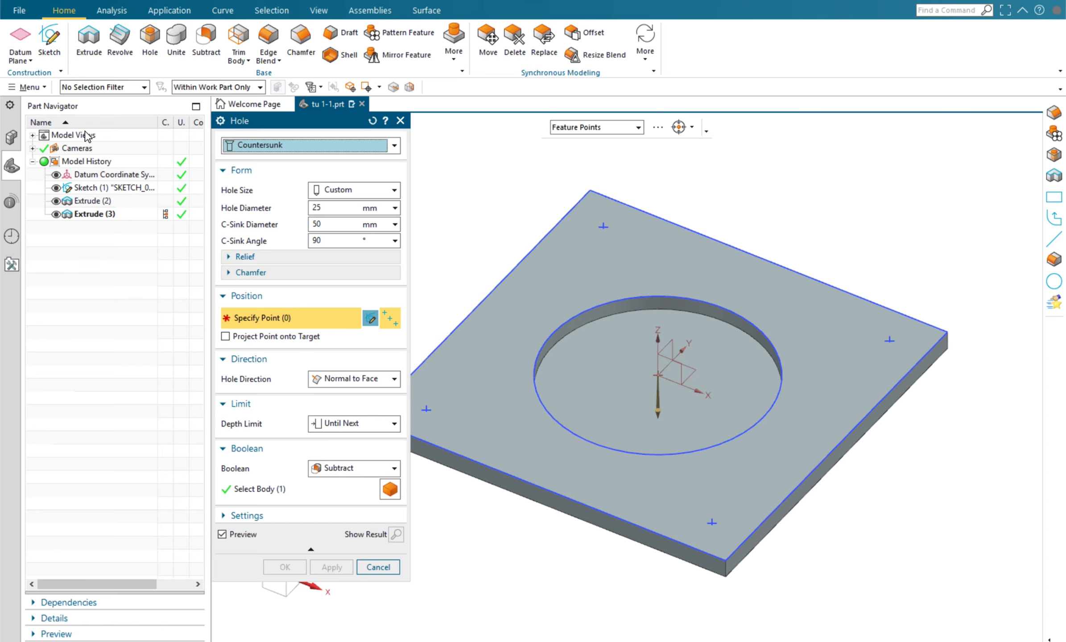
{"action": "left_click", "coordinate": [120, 90]}
{"action": "left_click", "coordinate": [85, 205]}
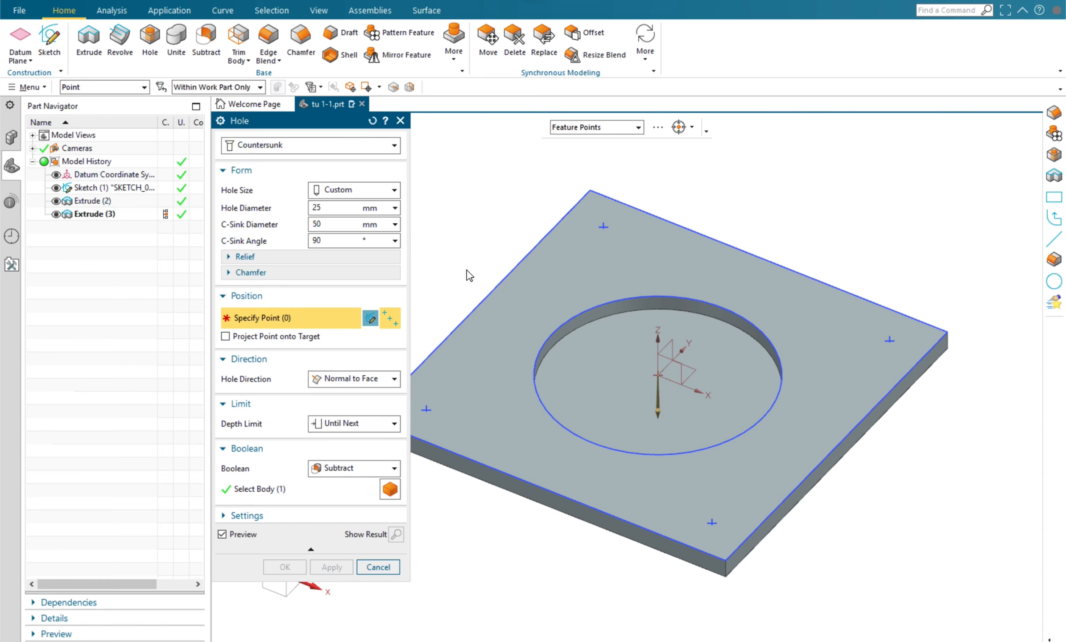
Specify the four corner sketch points on the plate as the hole positions
{"action": "left_click", "coordinate": [604, 227]}
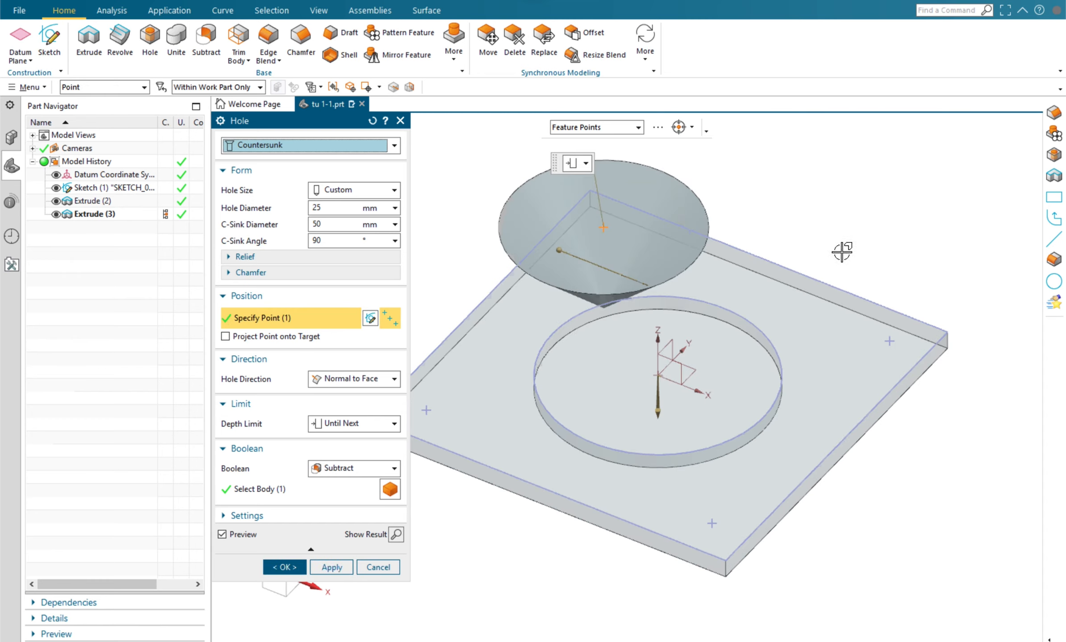
{"action": "left_click", "coordinate": [890, 341]}
{"action": "left_click_drag", "start_coordinate": [804, 610], "coordinate": [664, 506]}
{"action": "scroll", "coordinate": [649, 511], "scroll_direction": "down", "scroll_amount": 2}
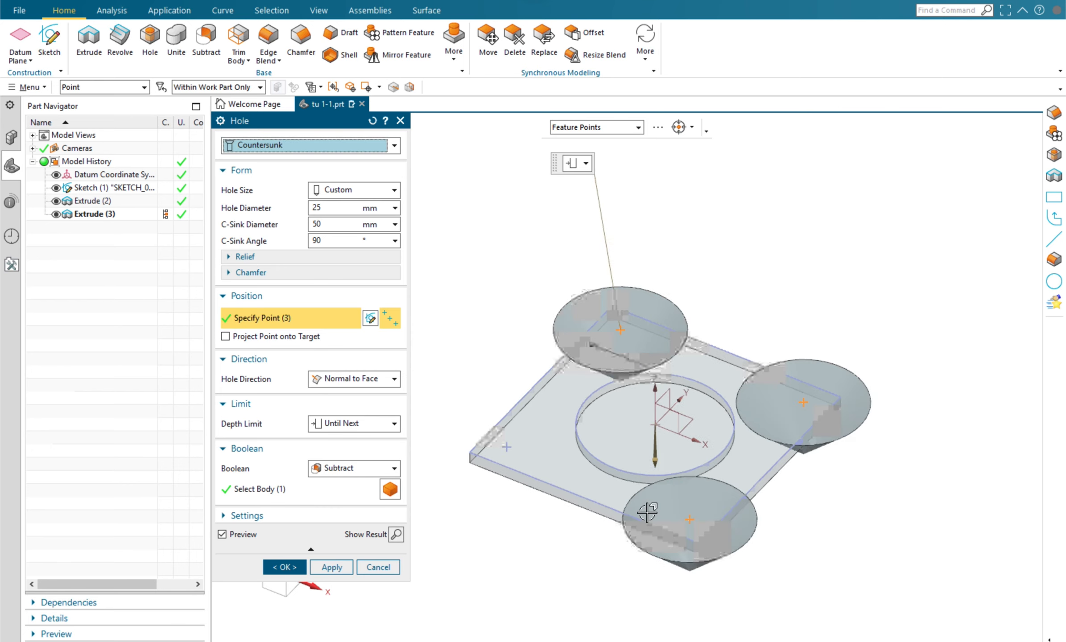
{"action": "mouse_move", "coordinate": [639, 503]}
{"action": "middle_mouse_down", "text": "shift"}
{"action": "mouse_move", "coordinate": [720, 458]}
{"action": "mouse_move", "coordinate": [668, 440]}
{"action": "middle_mouse_up", "text": "shift"}
{"action": "scroll", "coordinate": [600, 395], "scroll_direction": "up", "scroll_amount": 2}
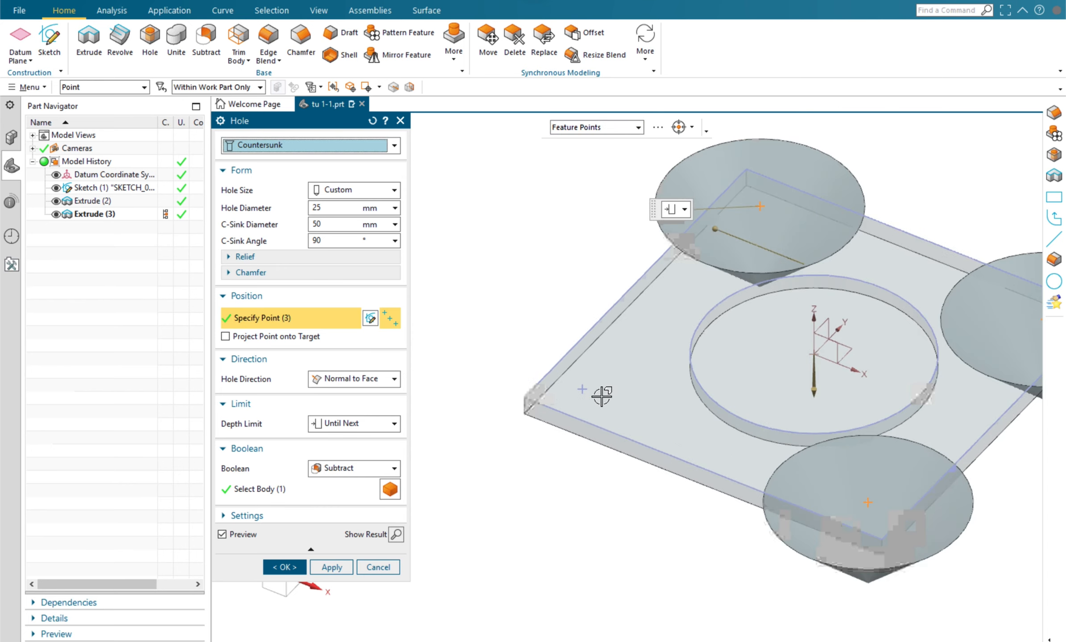
{"action": "left_click_drag", "start_coordinate": [601, 494], "coordinate": [514, 343]}
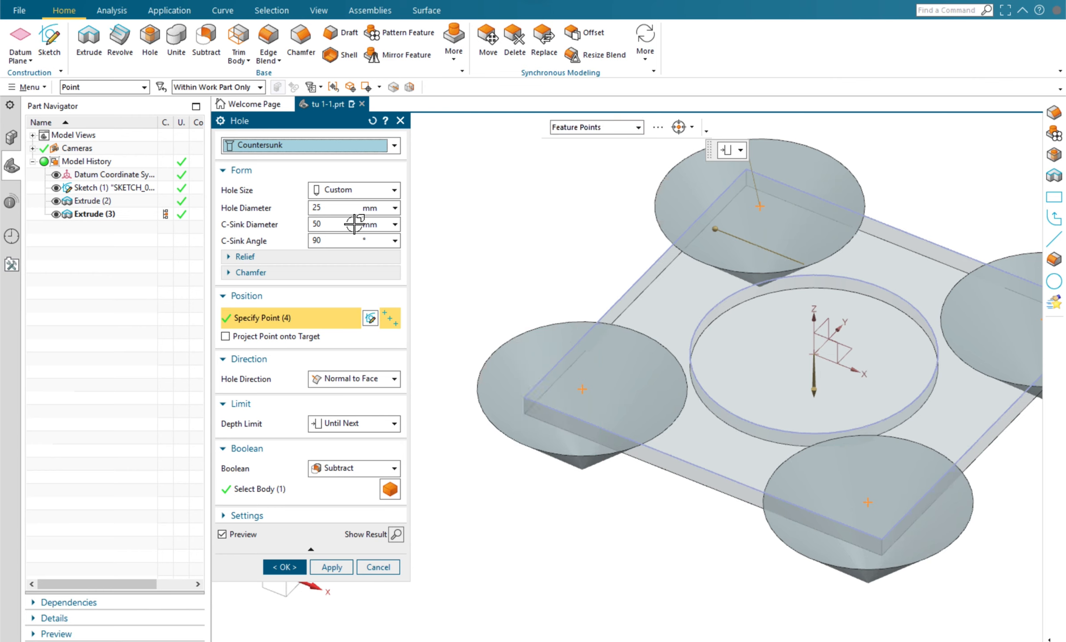
Try a hole diameter of 8 mm with a countersink diameter of 5 mm
{"action": "left_click", "coordinate": [314, 206]}
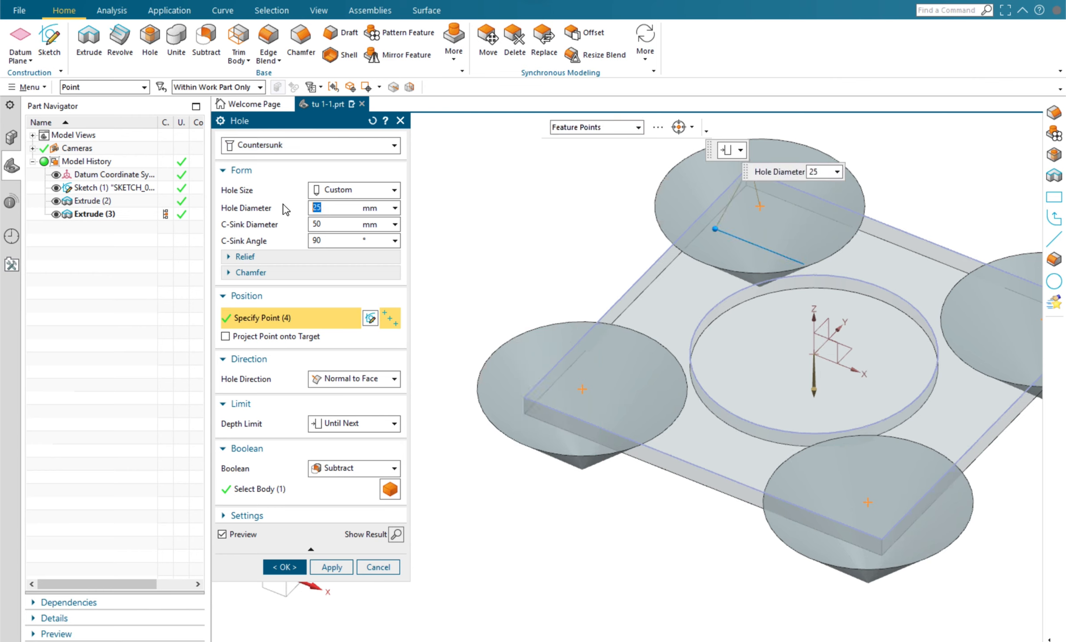
{"action": "key", "text": "Tab"}
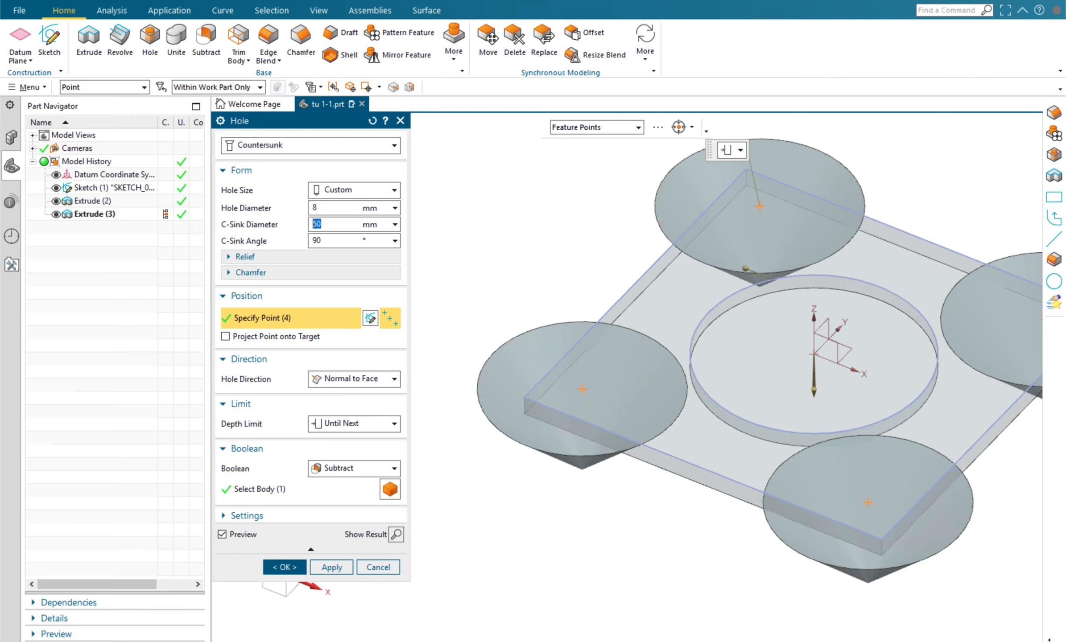
{"action": "type", "text": "5"}
{"action": "key", "text": "Tab"}
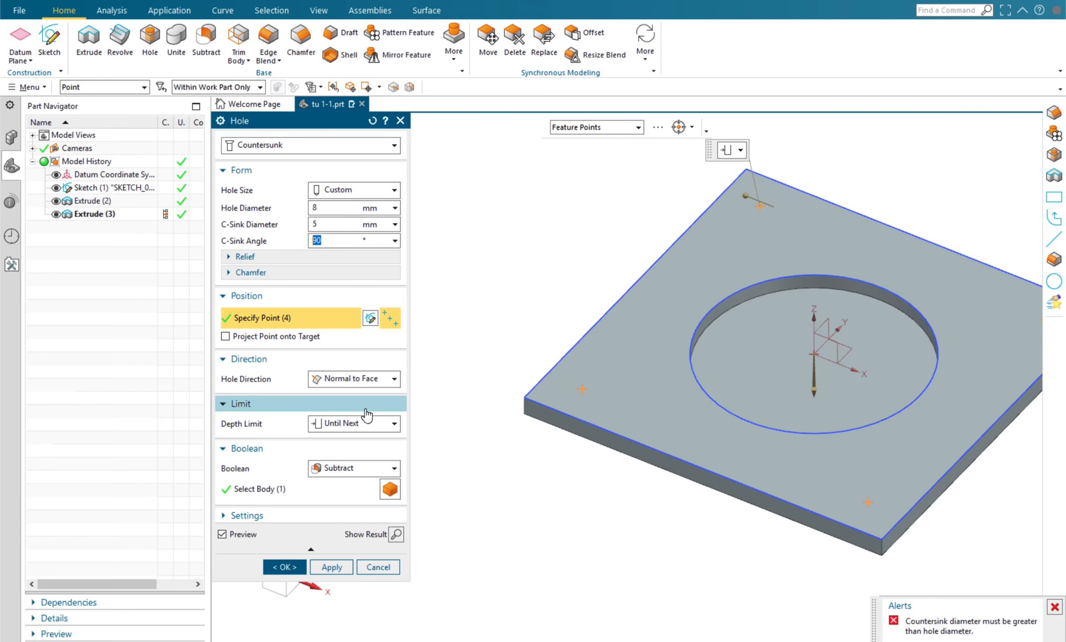
Set the hole diameter to 5 mm and the countersink diameter to 8 mm, and create the four holes
{"action": "left_click", "coordinate": [315, 208]}
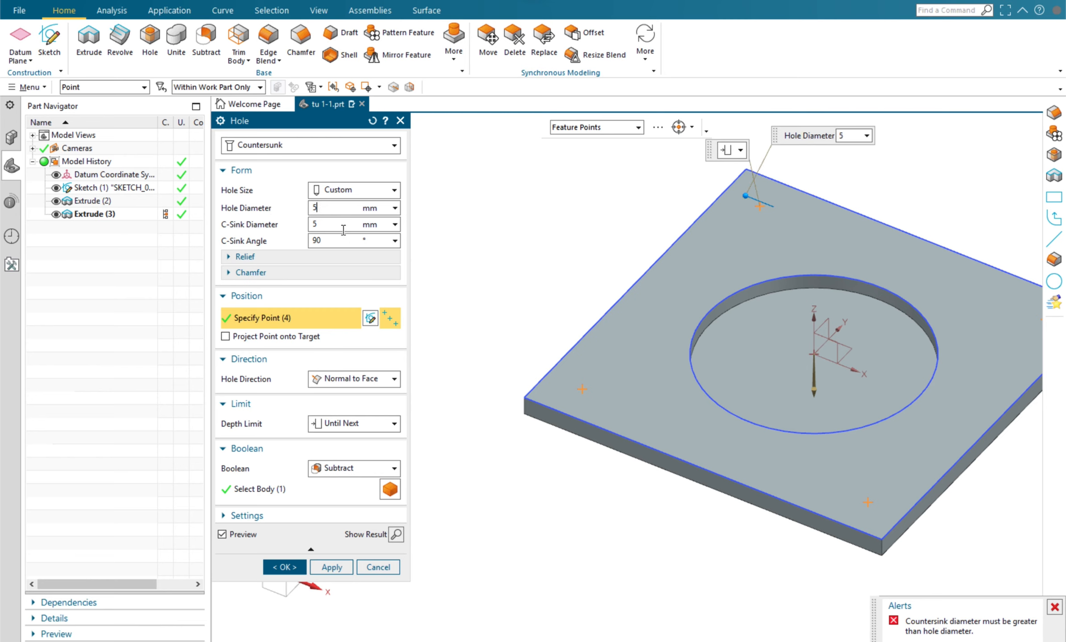
{"action": "left_click", "coordinate": [326, 226]}
{"action": "type", "text": "8"}
{"action": "key", "text": "Tab"}
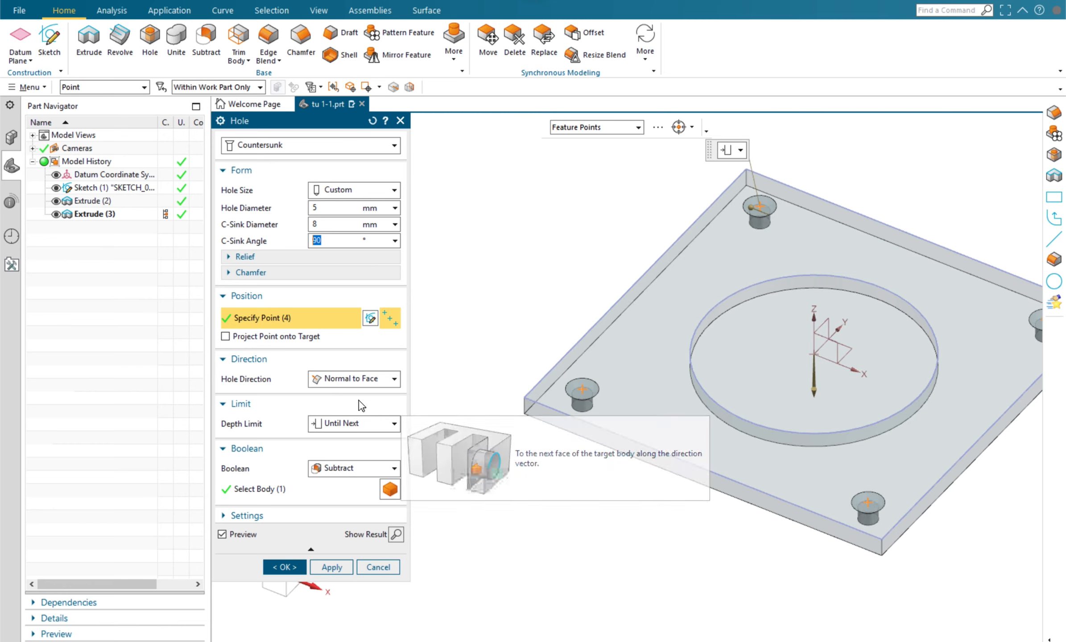
{"action": "middle_click_drag", "start_coordinate": [800, 563], "coordinate": [671, 514]}
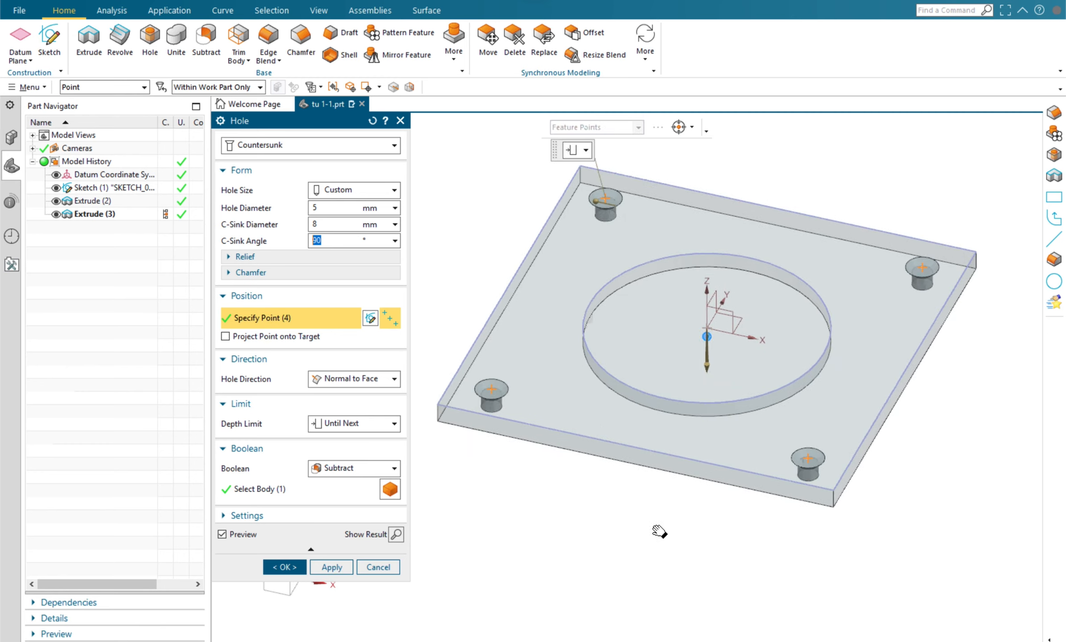
{"action": "scroll", "coordinate": [656, 533], "scroll_direction": "up", "scroll_amount": 3}
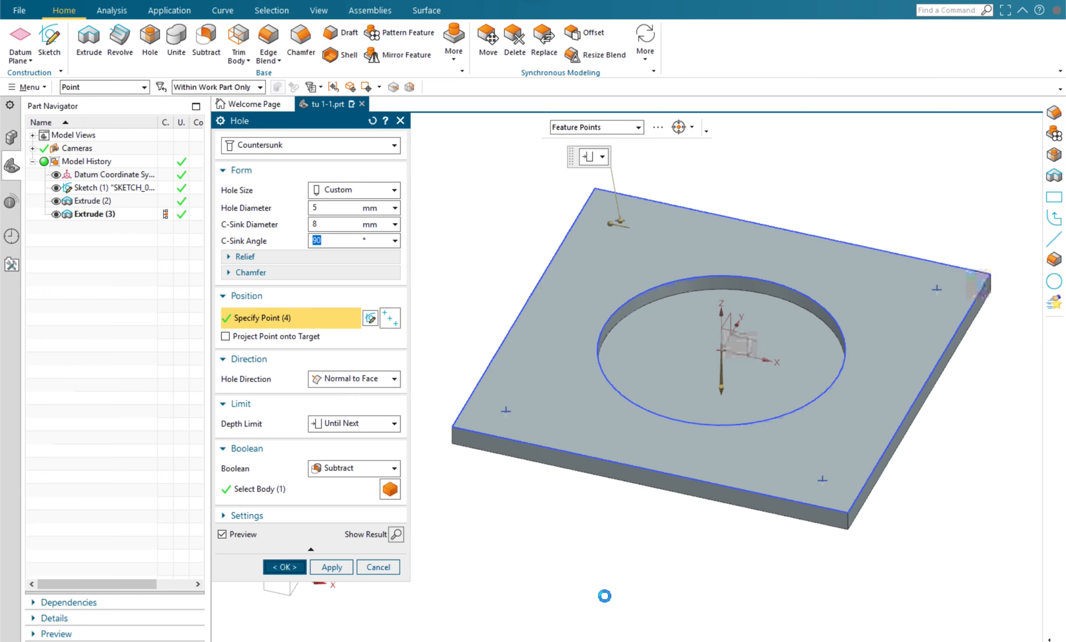
Chamfer the plate's four vertical corner edges symmetrically by 10 mm, using the Single Curve rule
{"action": "middle_click_drag", "start_coordinate": [607, 595], "coordinate": [589, 484]}
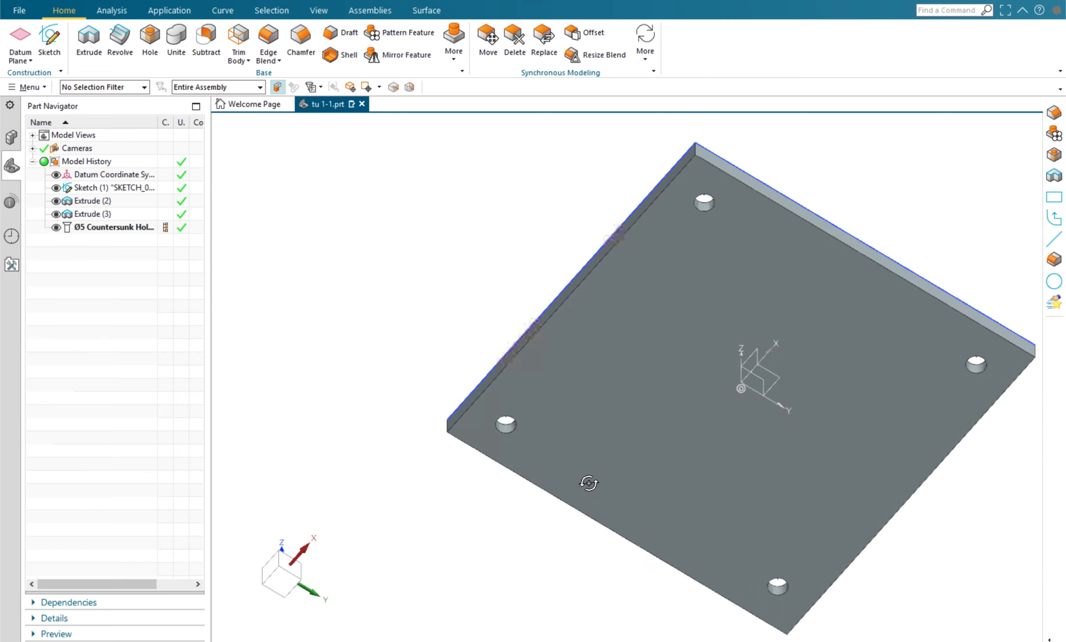
{"action": "mouse_move", "coordinate": [597, 531]}
{"action": "middle_mouse_down"}
{"action": "mouse_move", "coordinate": [610, 561]}
{"action": "mouse_move", "coordinate": [637, 572]}
{"action": "mouse_move", "coordinate": [631, 563]}
{"action": "middle_mouse_up"}
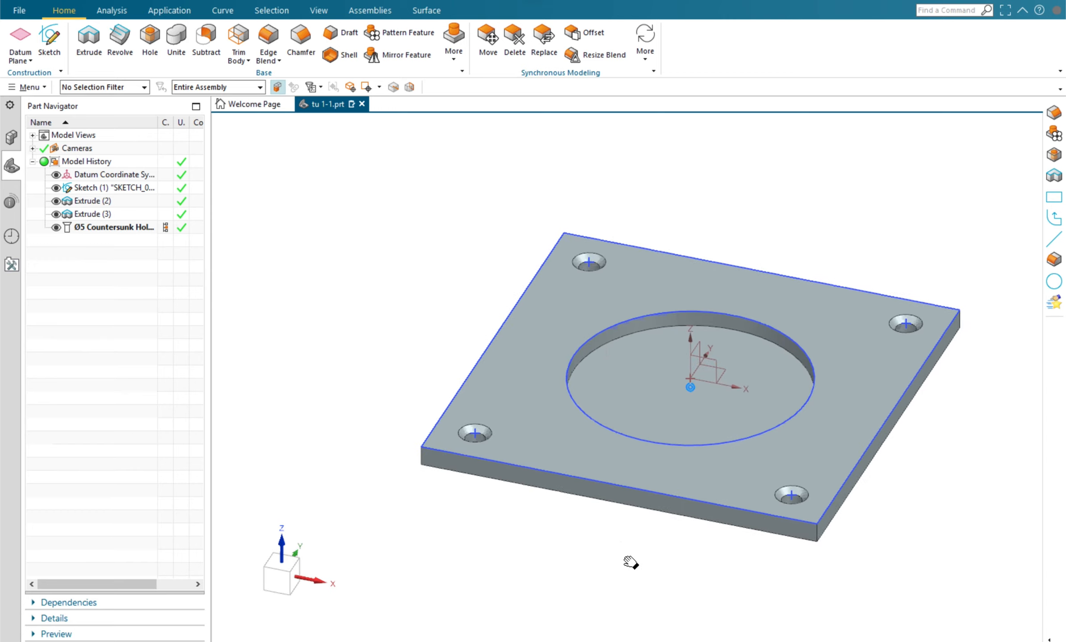
{"action": "left_click", "coordinate": [314, 39]}
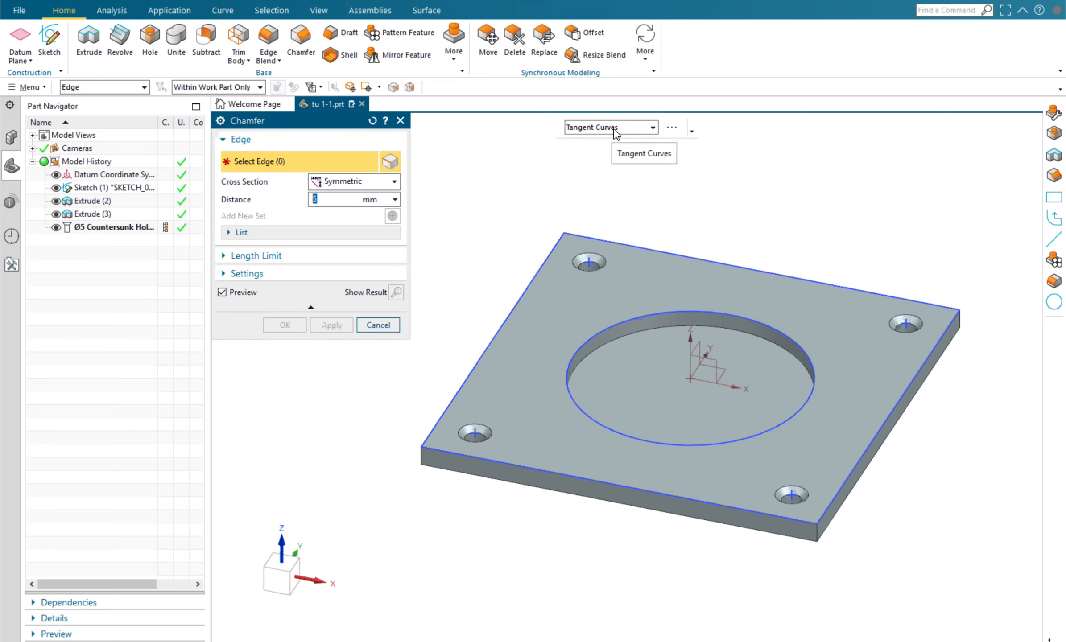
{"action": "left_click", "coordinate": [652, 128]}
{"action": "left_click", "coordinate": [597, 144]}
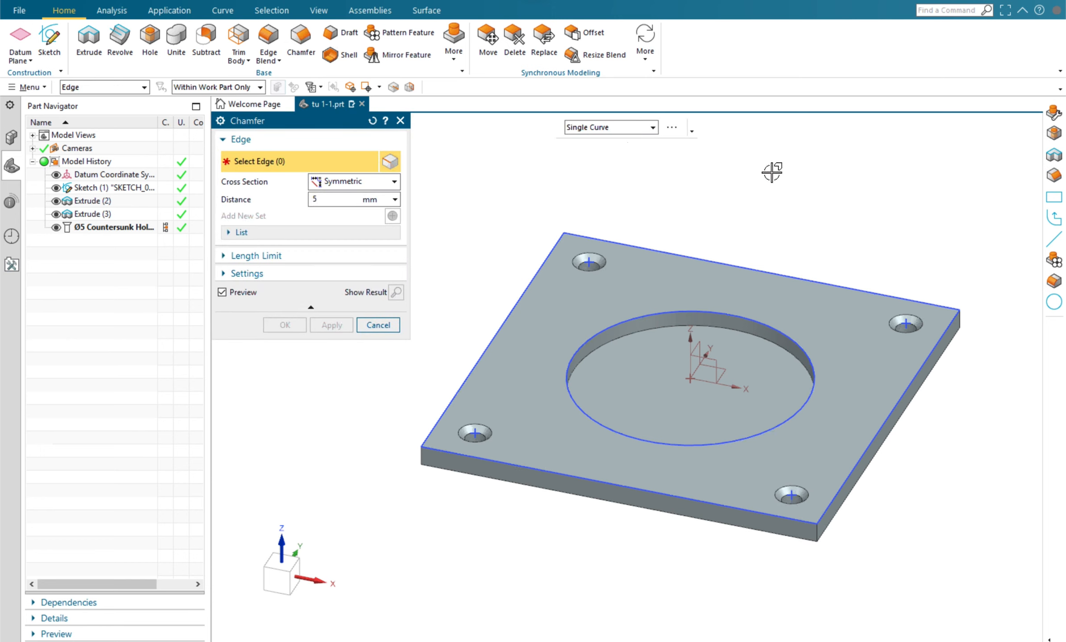
{"action": "left_click", "coordinate": [819, 533]}
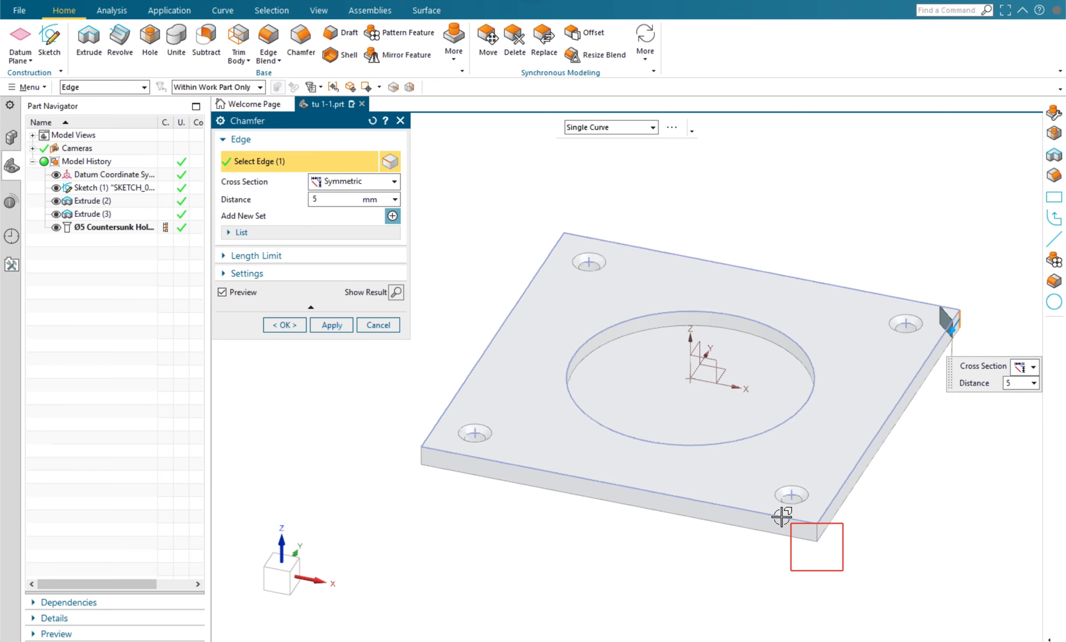
{"action": "left_click", "coordinate": [412, 439]}
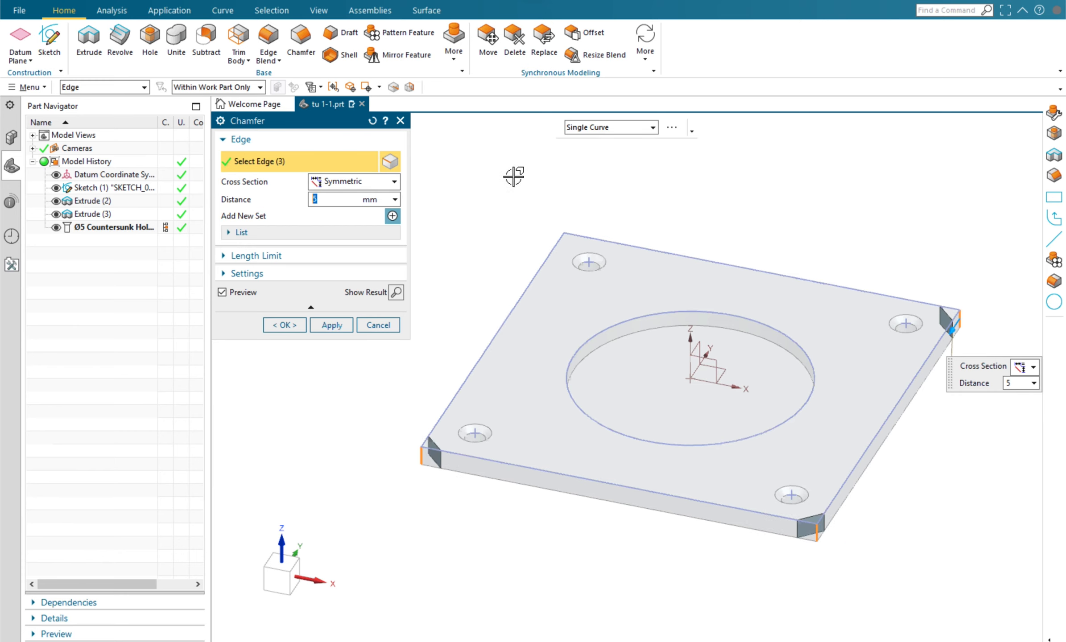
{"action": "mouse_move", "coordinate": [484, 497]}
{"action": "middle_mouse_down"}
{"action": "mouse_move", "coordinate": [545, 509]}
{"action": "mouse_move", "coordinate": [507, 511]}
{"action": "mouse_move", "coordinate": [528, 497]}
{"action": "mouse_move", "coordinate": [586, 492]}
{"action": "mouse_move", "coordinate": [500, 501]}
{"action": "middle_mouse_up"}
{"action": "left_click", "coordinate": [415, 439]}
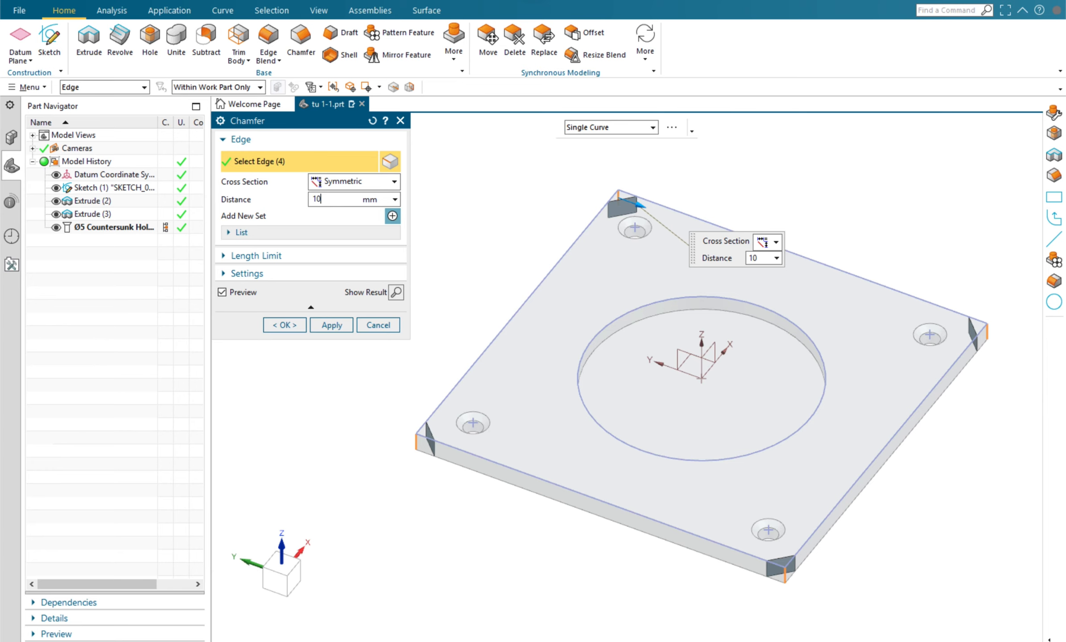
{"action": "key", "text": "Return"}
{"action": "left_click", "coordinate": [284, 325]}
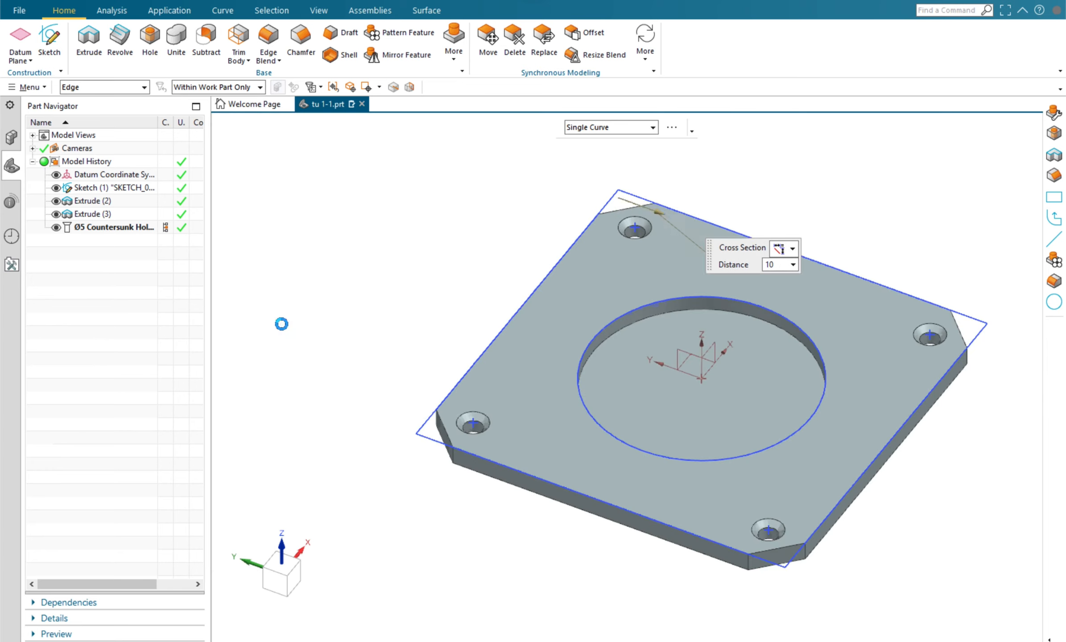
Hide all objects in the part and show only the solid bodies
{"action": "middle_click_drag", "start_coordinate": [896, 556], "coordinate": [847, 560], "text": "shift"}
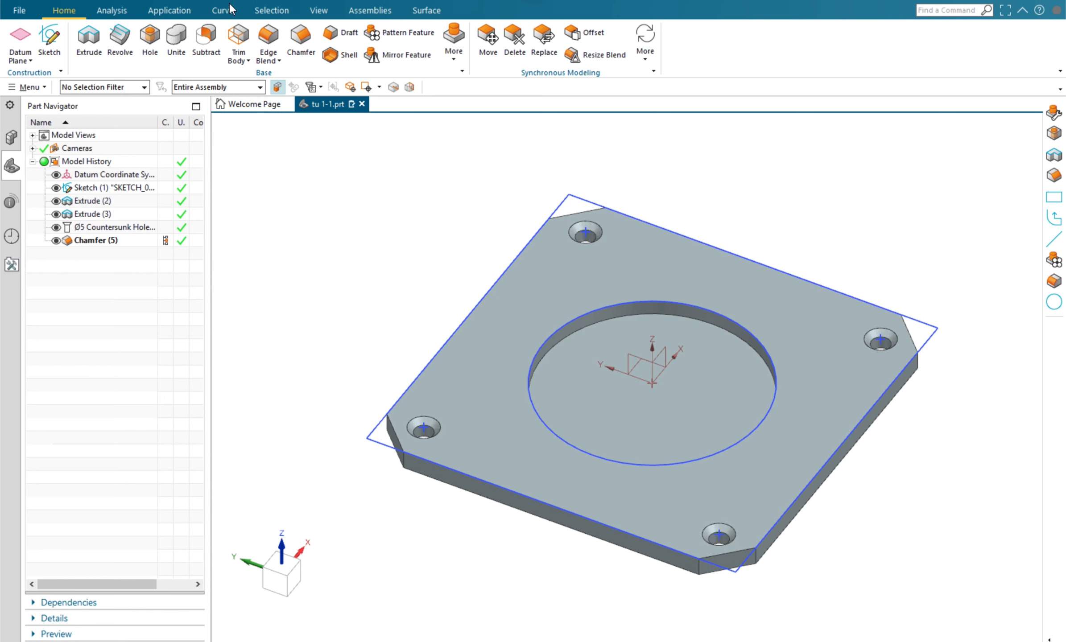
{"action": "left_click", "coordinate": [318, 11]}
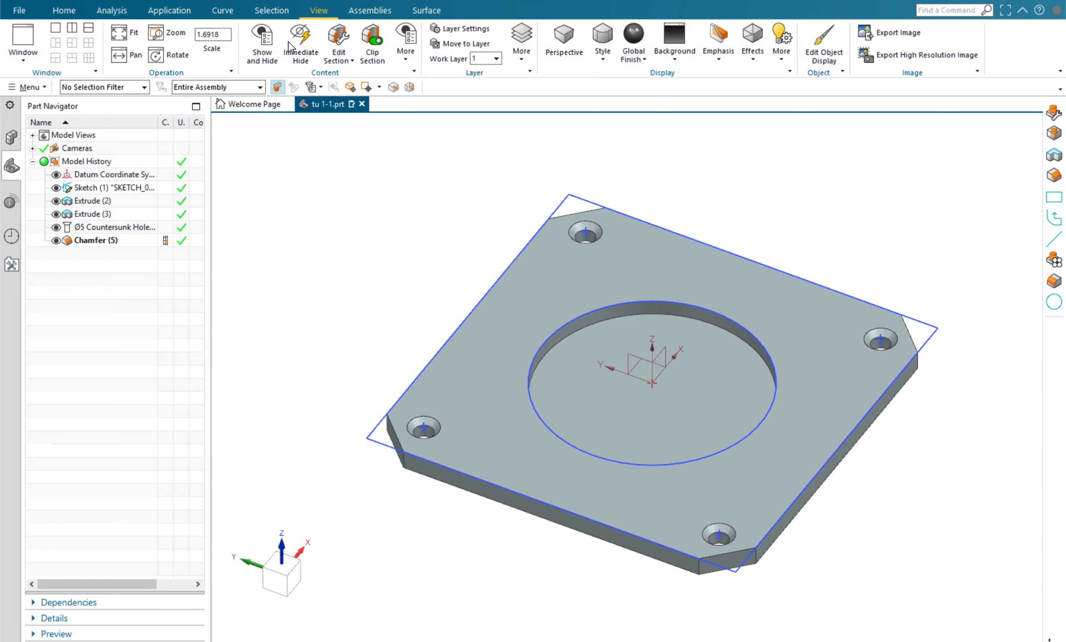
{"action": "left_click", "coordinate": [263, 44]}
{"action": "left_click", "coordinate": [404, 154]}
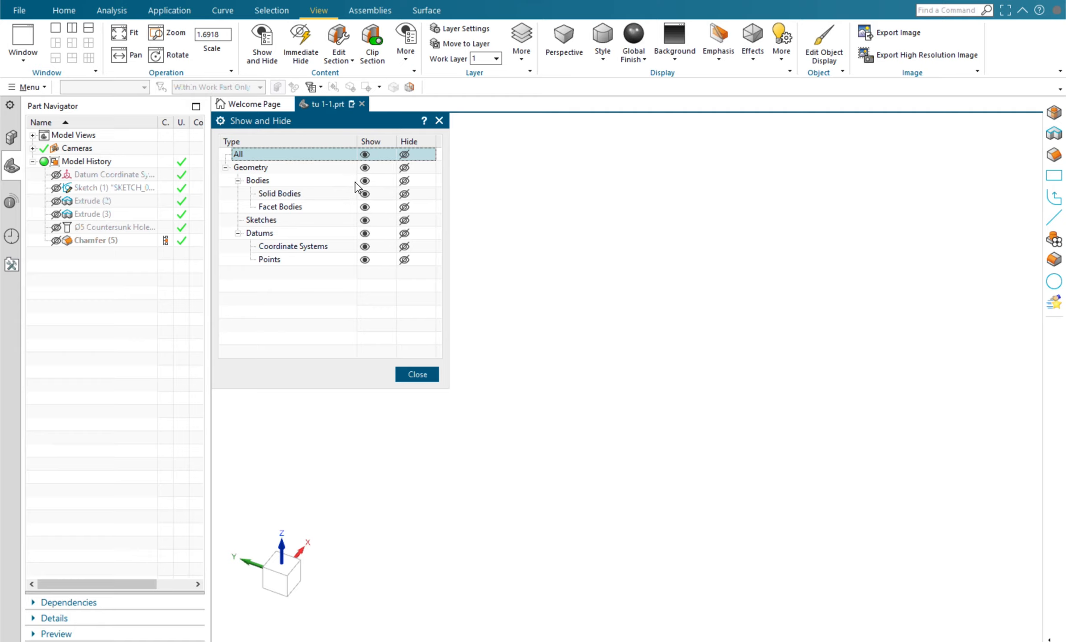
{"action": "left_click", "coordinate": [365, 194]}
{"action": "left_click", "coordinate": [417, 374]}
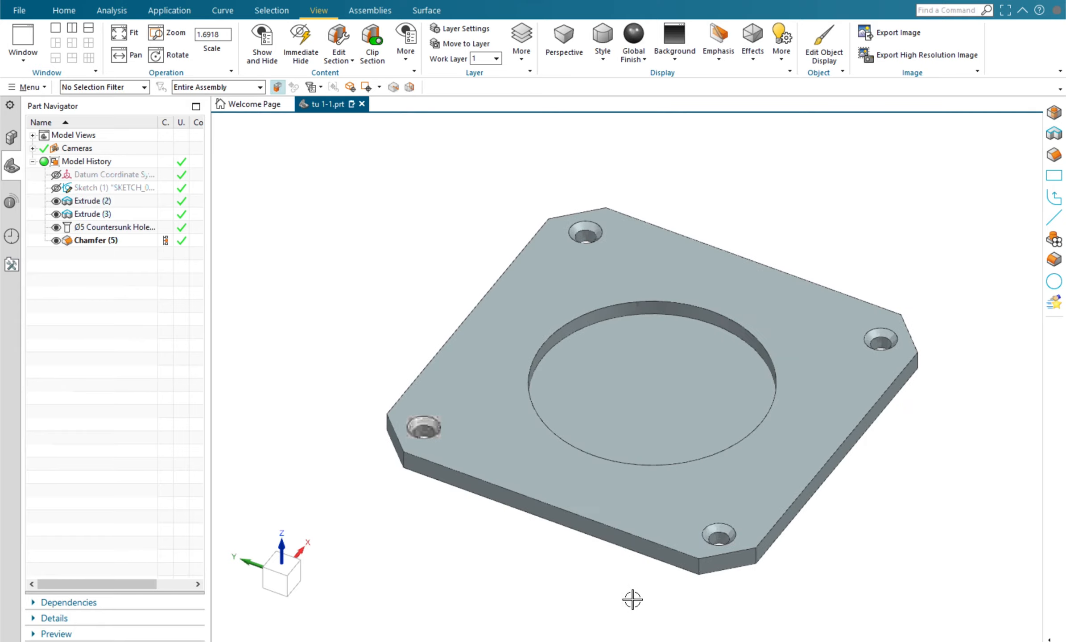
{"action": "mouse_move", "coordinate": [630, 597]}
{"action": "middle_mouse_down"}
{"action": "mouse_move", "coordinate": [546, 584]}
{"action": "mouse_move", "coordinate": [445, 543]}
{"action": "mouse_move", "coordinate": [457, 565]}
{"action": "mouse_move", "coordinate": [469, 478]}
{"action": "mouse_move", "coordinate": [471, 569]}
{"action": "mouse_move", "coordinate": [460, 568]}
{"action": "mouse_move", "coordinate": [468, 567]}
{"action": "middle_mouse_up"}
{"action": "left_click", "coordinate": [909, 545]}
{"action": "scroll", "coordinate": [909, 545], "scroll_direction": "down", "scroll_amount": 1}
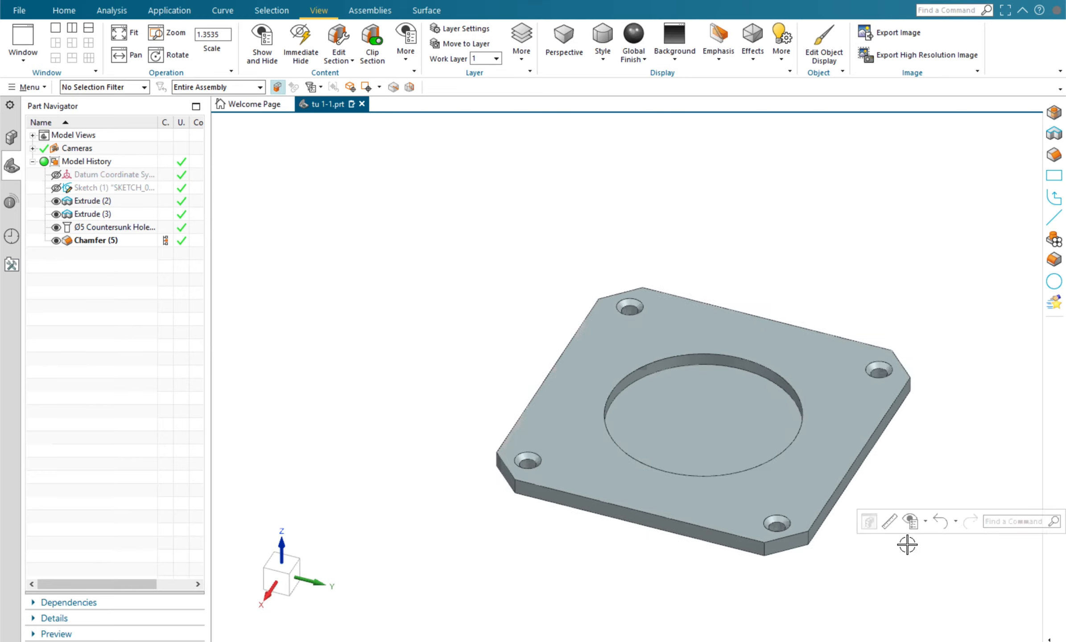
{"action": "mouse_move", "coordinate": [927, 459]}
{"action": "middle_mouse_down"}
{"action": "mouse_move", "coordinate": [919, 439]}
{"action": "mouse_move", "coordinate": [930, 464]}
{"action": "middle_mouse_up"}
{"action": "middle_click_drag", "start_coordinate": [895, 424], "coordinate": [897, 446], "text": "shift"}
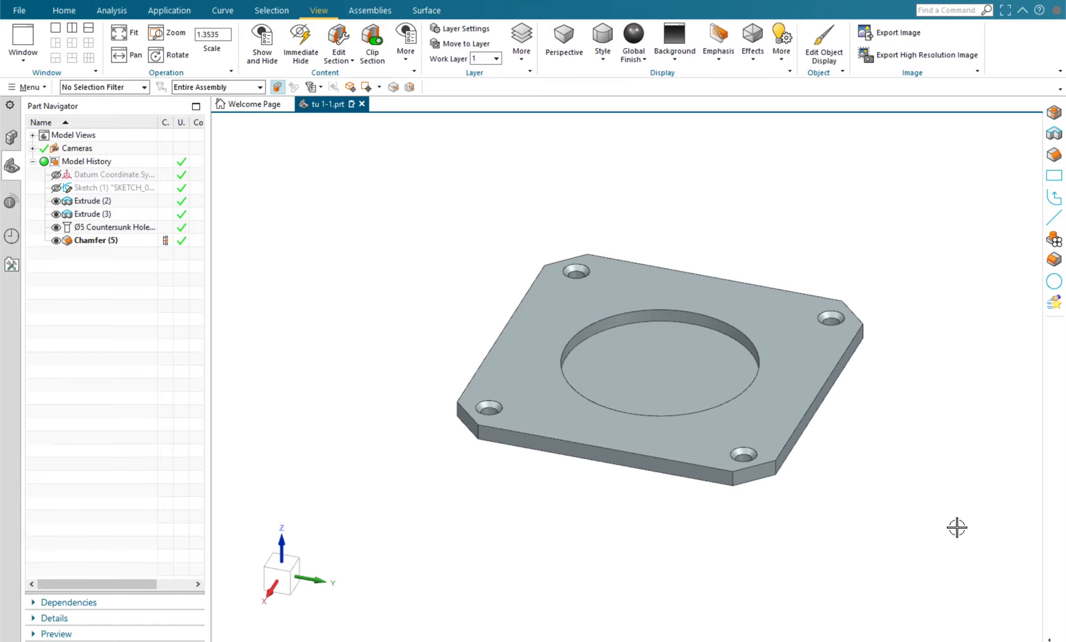